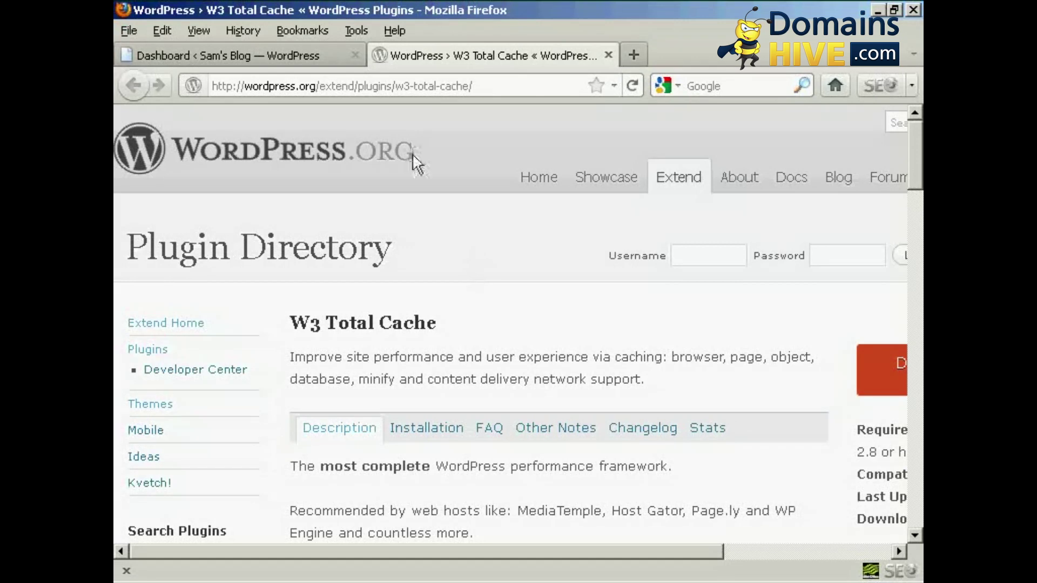
- Search for the W3 Total Cache plugin from the Install Plugins page of Sam's Blog
{"action": "left_click", "coordinate": [284, 53]}
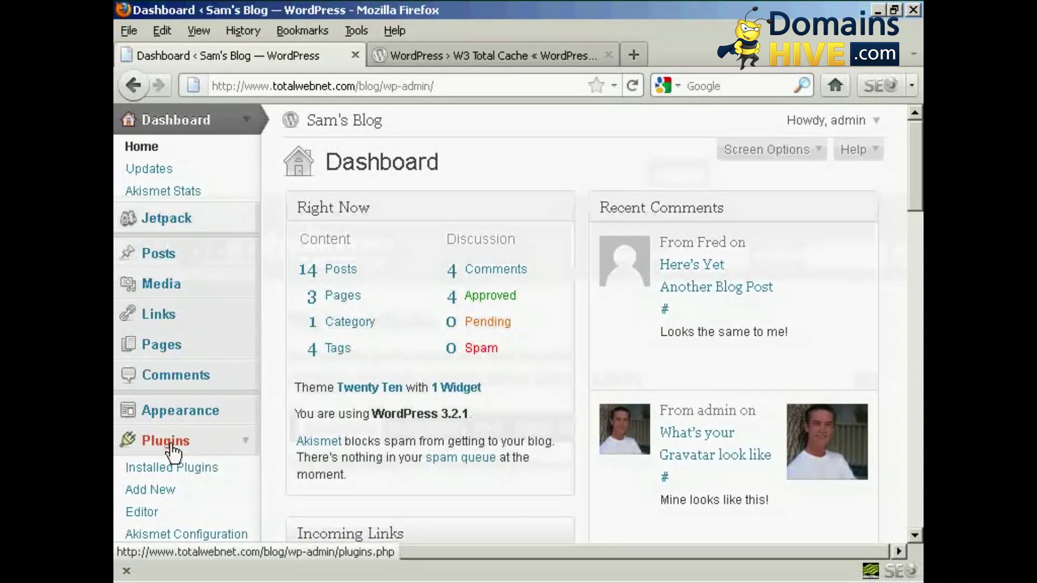
{"action": "left_click", "coordinate": [162, 492]}
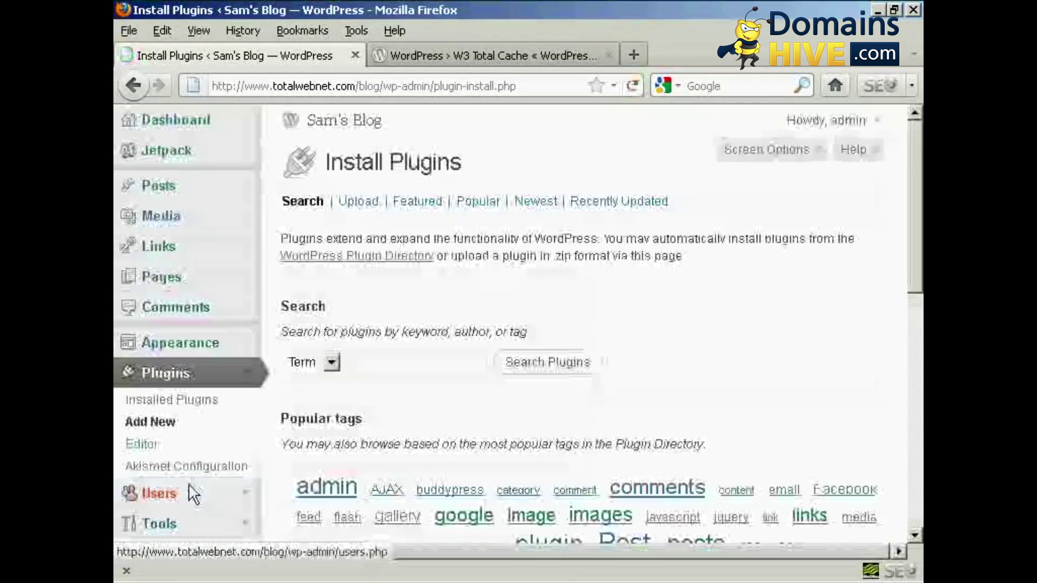
{"action": "left_click", "coordinate": [377, 363]}
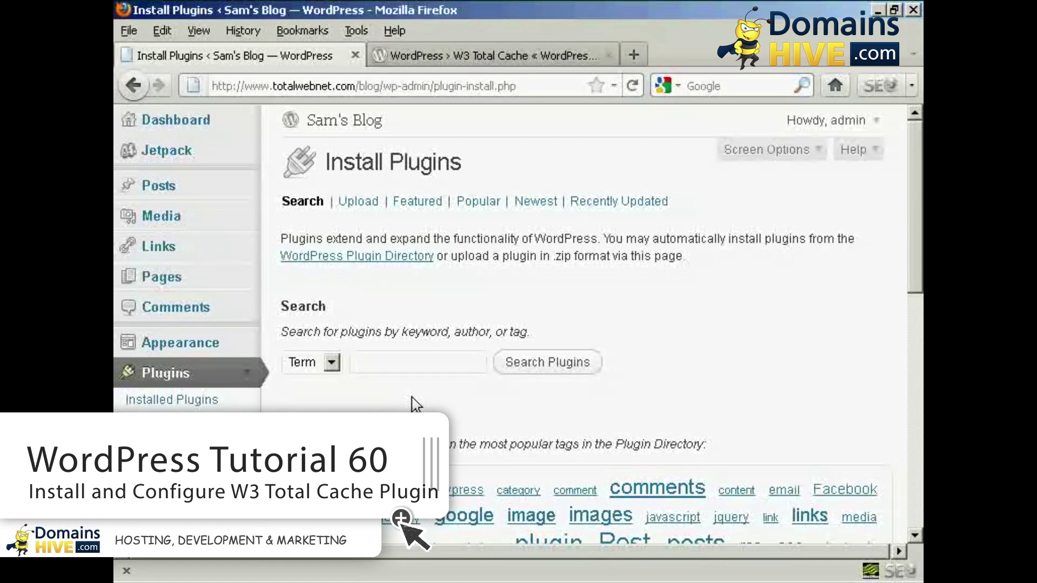
{"action": "type", "text": "W3"}
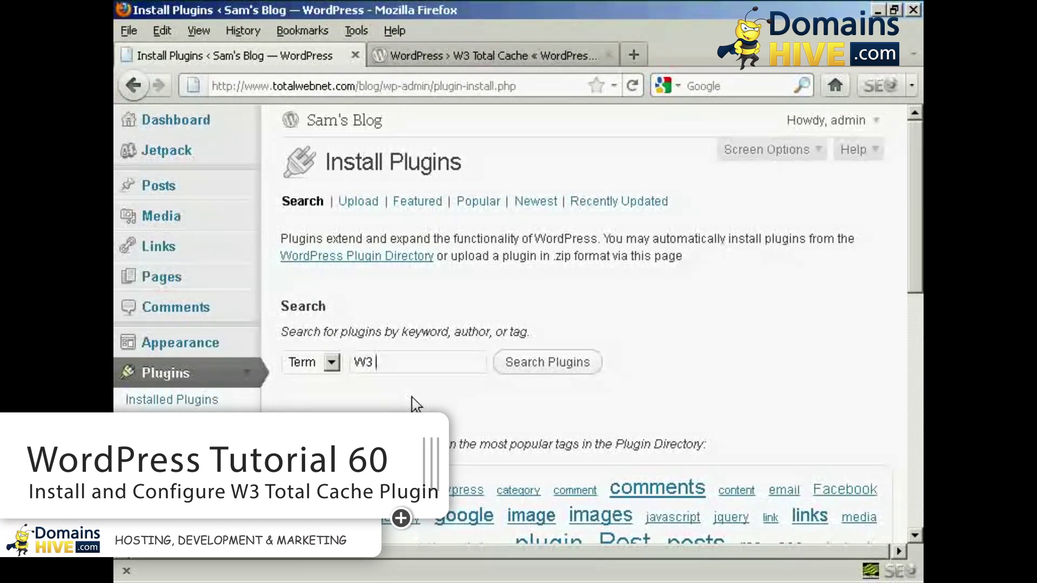
{"action": "type", "text": " Total Ca"}
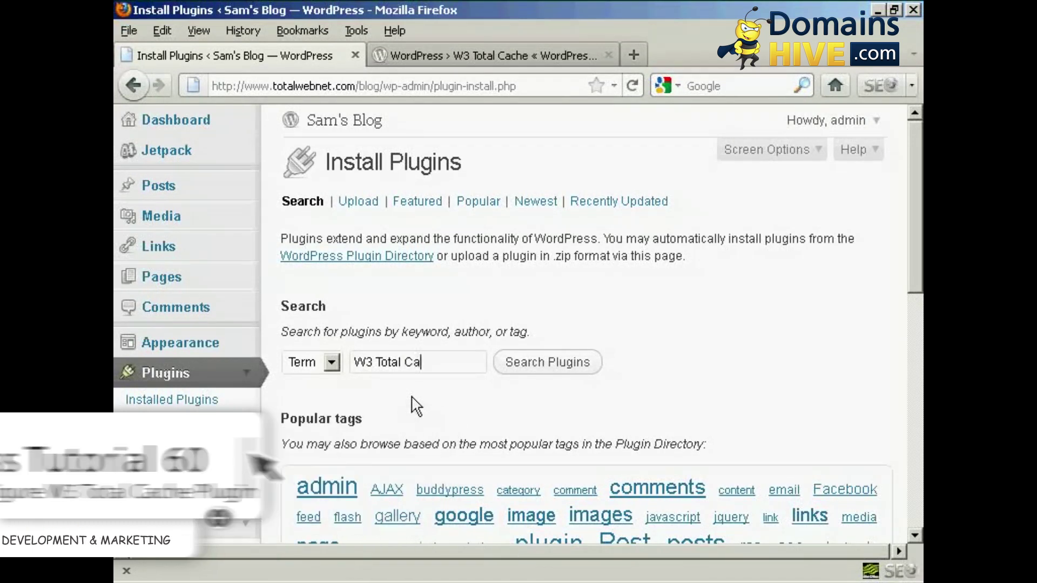
{"action": "type", "text": "che"}
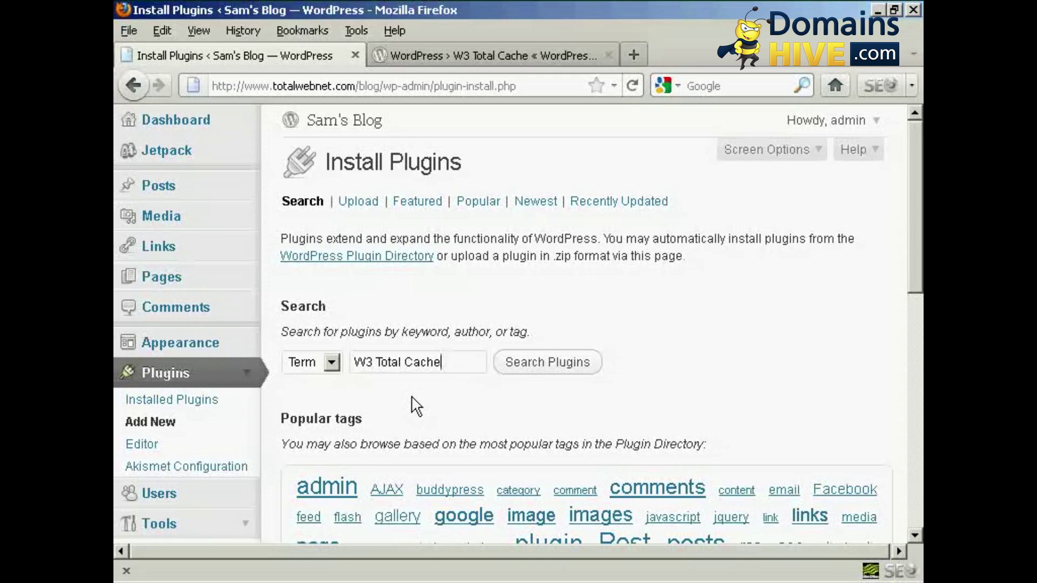
{"action": "left_click", "coordinate": [540, 371]}
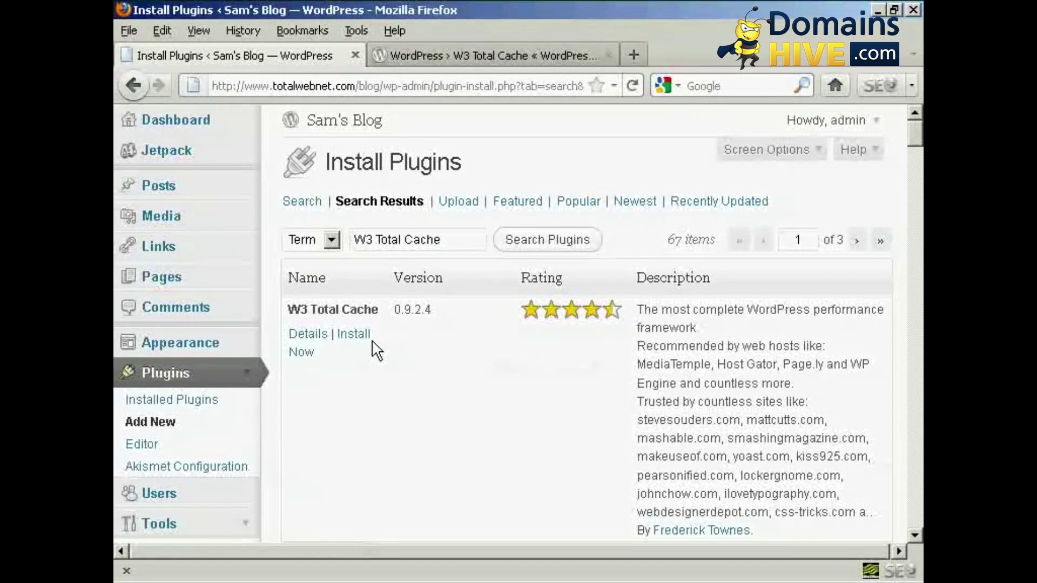
- Install the W3 Total Cache 0.9.2.4 plugin from the search results and activate it
{"action": "left_click", "coordinate": [356, 331]}
{"action": "left_click", "coordinate": [353, 337]}
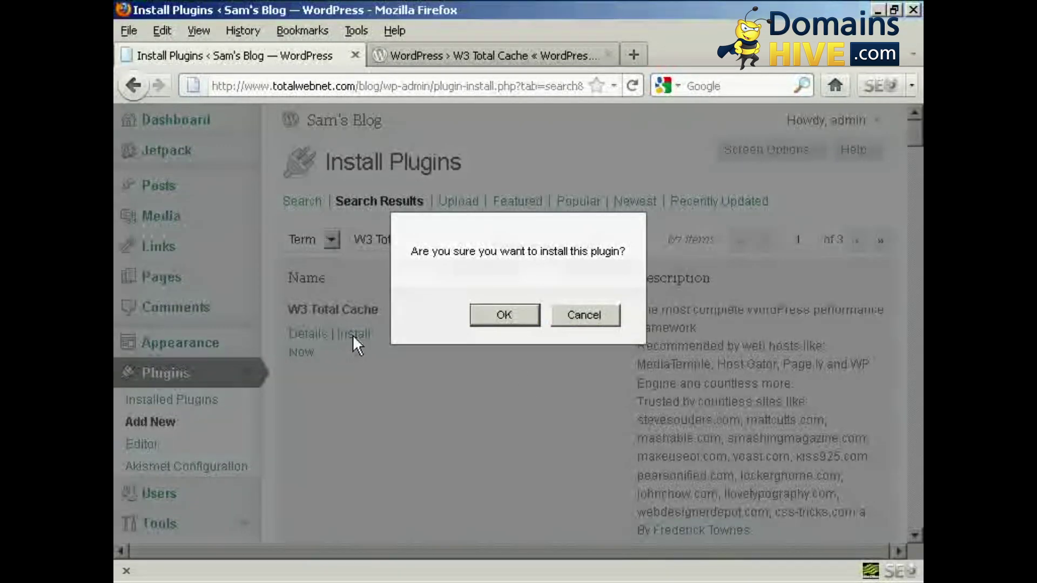
{"action": "left_click", "coordinate": [504, 316]}
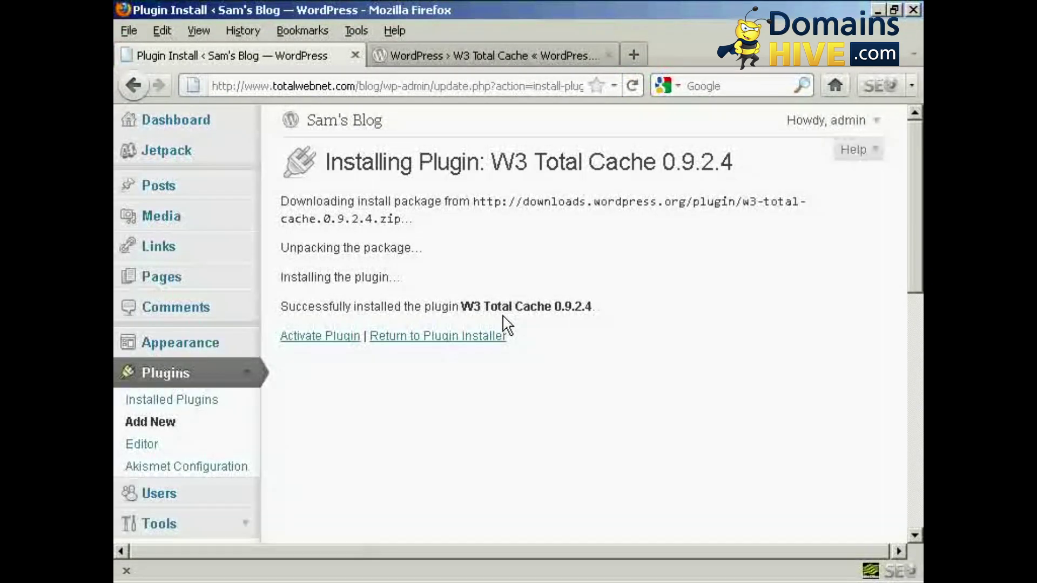
{"action": "left_click", "coordinate": [335, 339]}
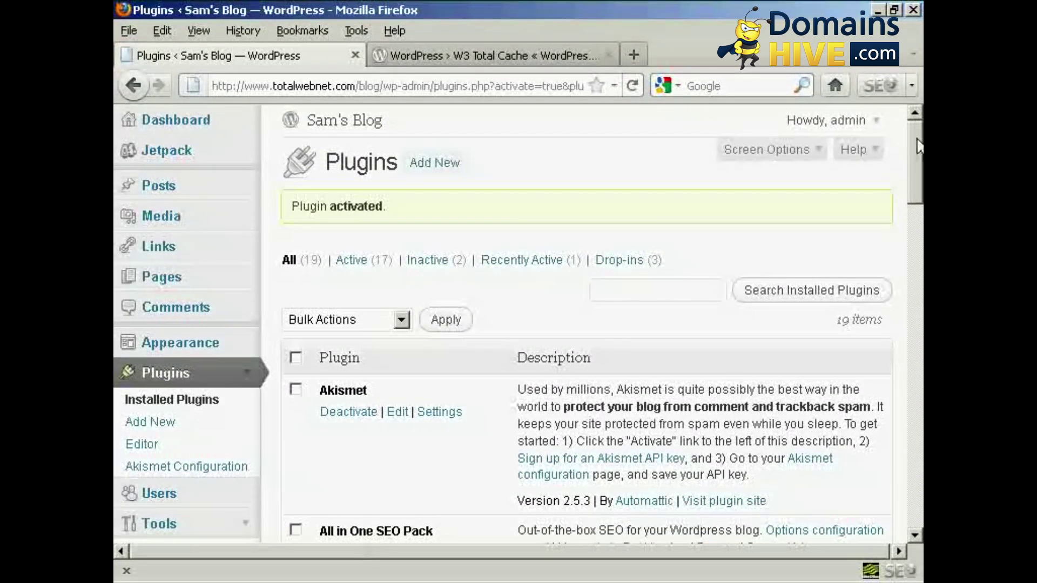
- Open the settings of W3 Total Cache from the installed plugins and deploy its preview settings
{"action": "scroll", "coordinate": [916, 162], "scroll_direction": "down", "scroll_amount": 5}
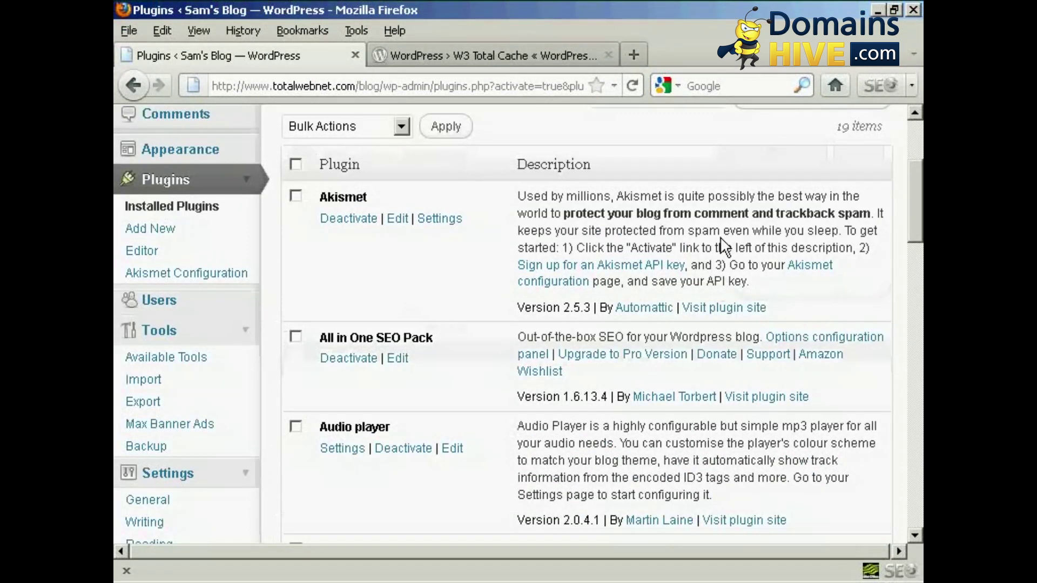
{"action": "scroll", "coordinate": [477, 286], "scroll_direction": "down", "scroll_amount": 6}
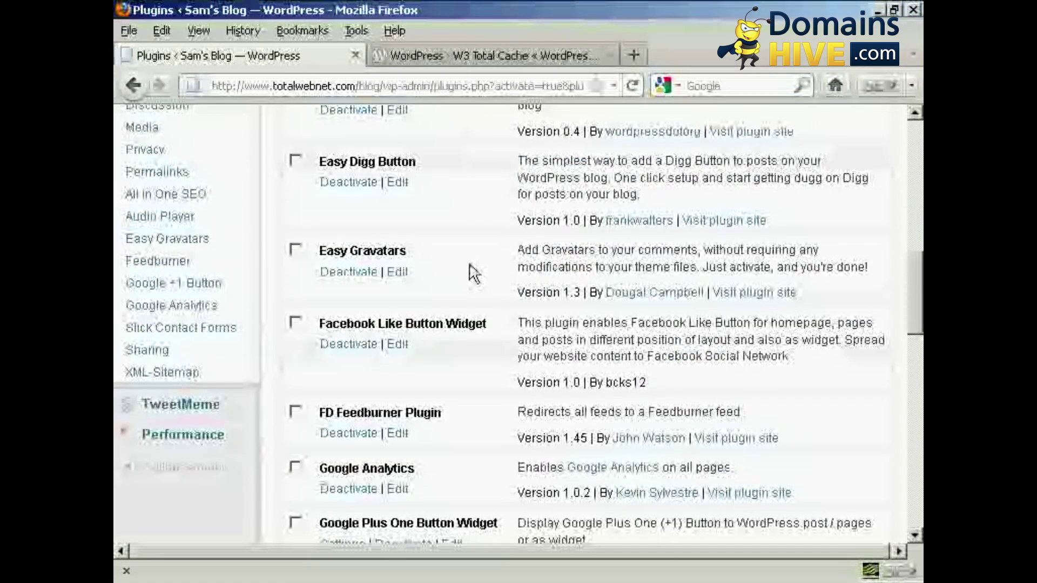
{"action": "scroll", "coordinate": [475, 273], "scroll_direction": "down", "scroll_amount": 5}
{"action": "scroll", "coordinate": [470, 266], "scroll_direction": "down", "scroll_amount": 5}
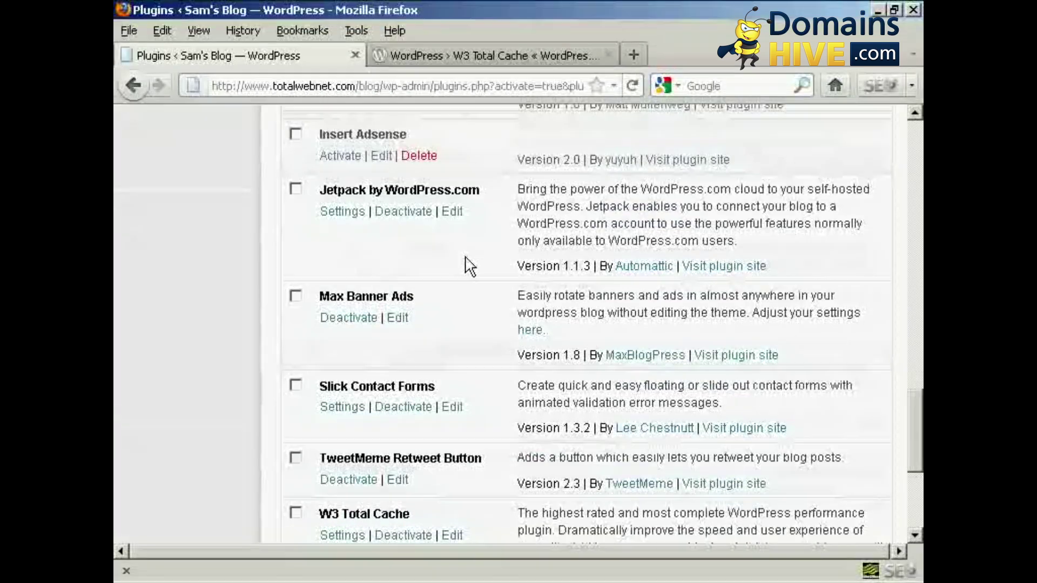
{"action": "scroll", "coordinate": [469, 267], "scroll_direction": "down", "scroll_amount": 5}
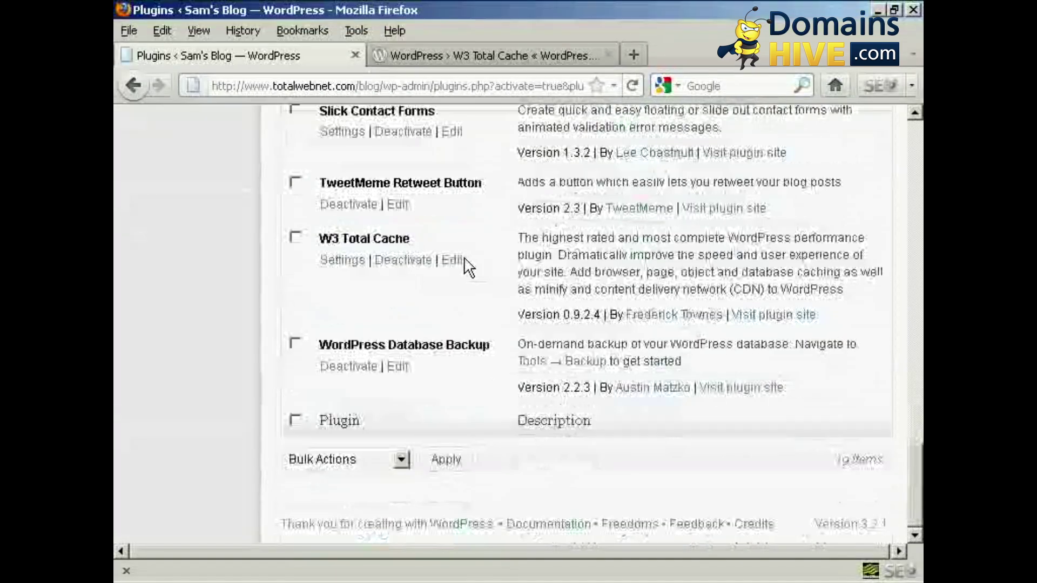
{"action": "left_click", "coordinate": [343, 261]}
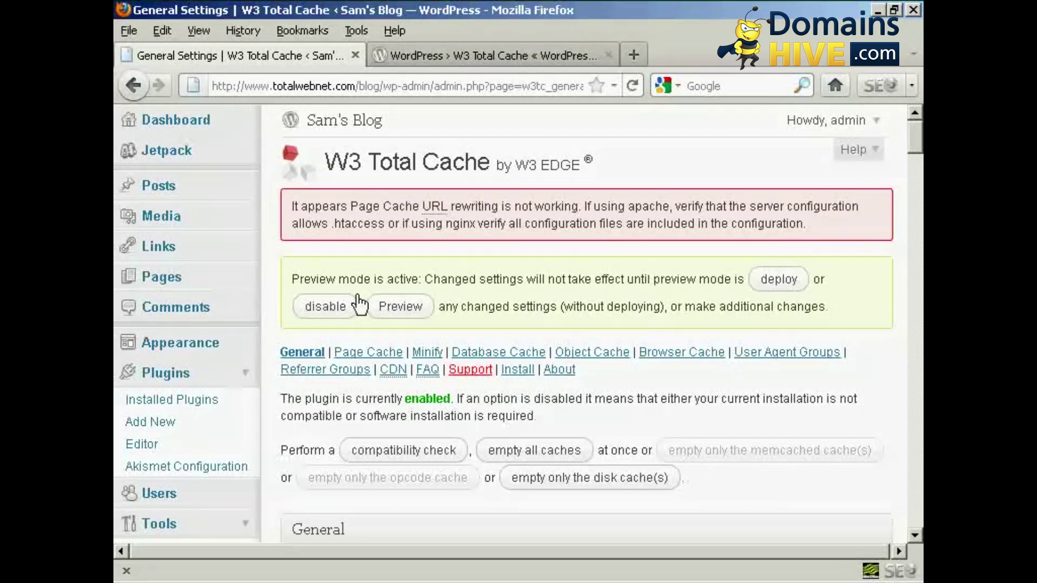
{"action": "left_click", "coordinate": [780, 282]}
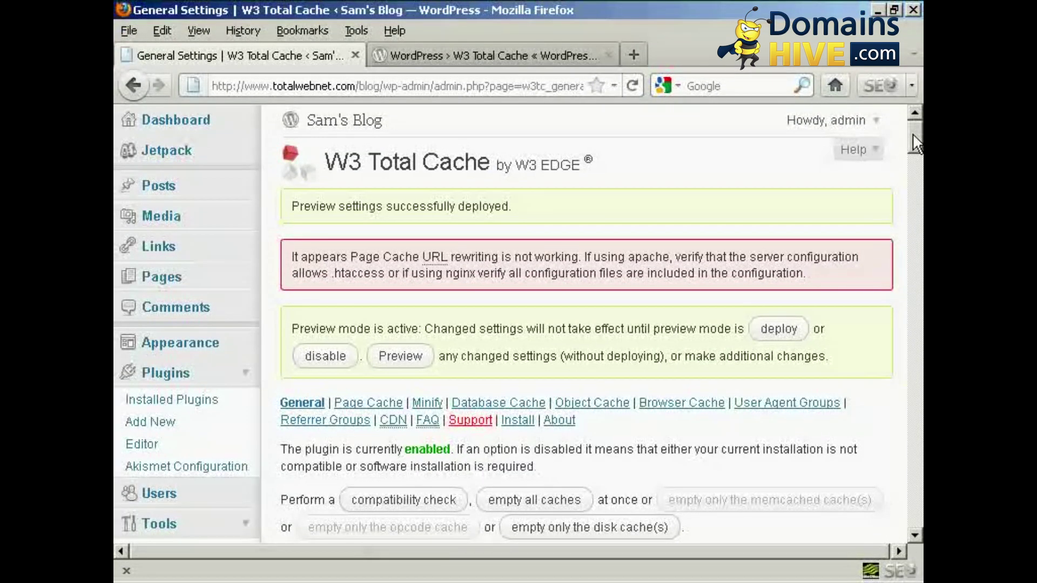
- Run the W3 Total Cache compatibility check, read through the server modules and resources, and close the report
{"action": "left_click_drag", "start_coordinate": [913, 134], "coordinate": [912, 140]}
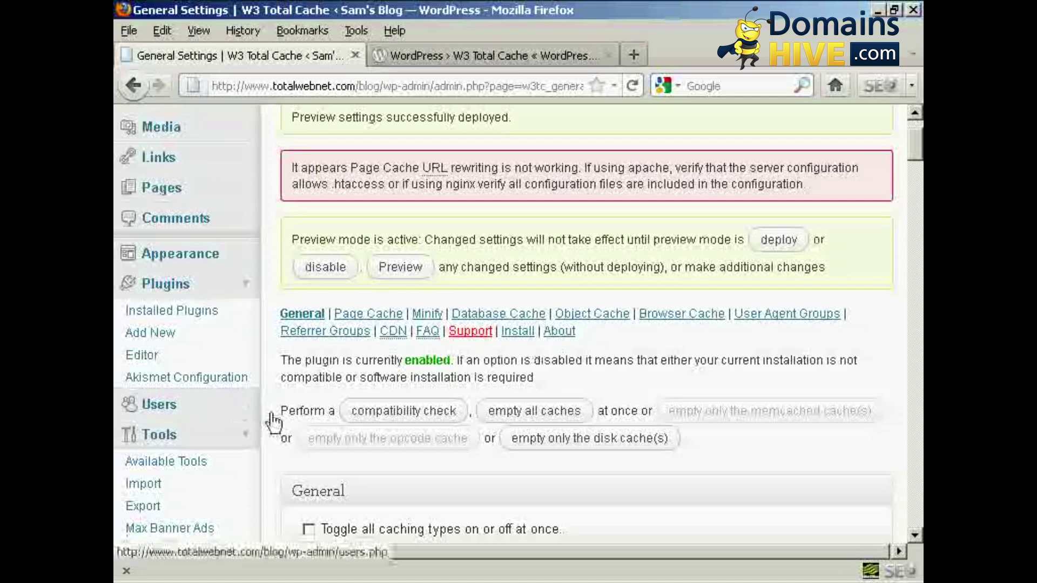
{"action": "left_click", "coordinate": [430, 416]}
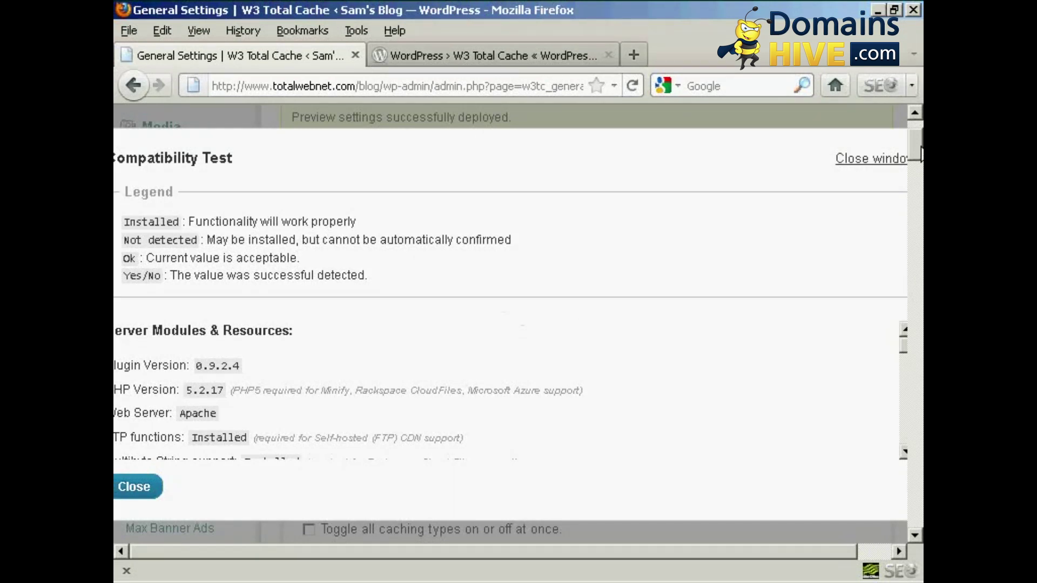
{"action": "left_click_drag", "start_coordinate": [921, 154], "coordinate": [921, 160]}
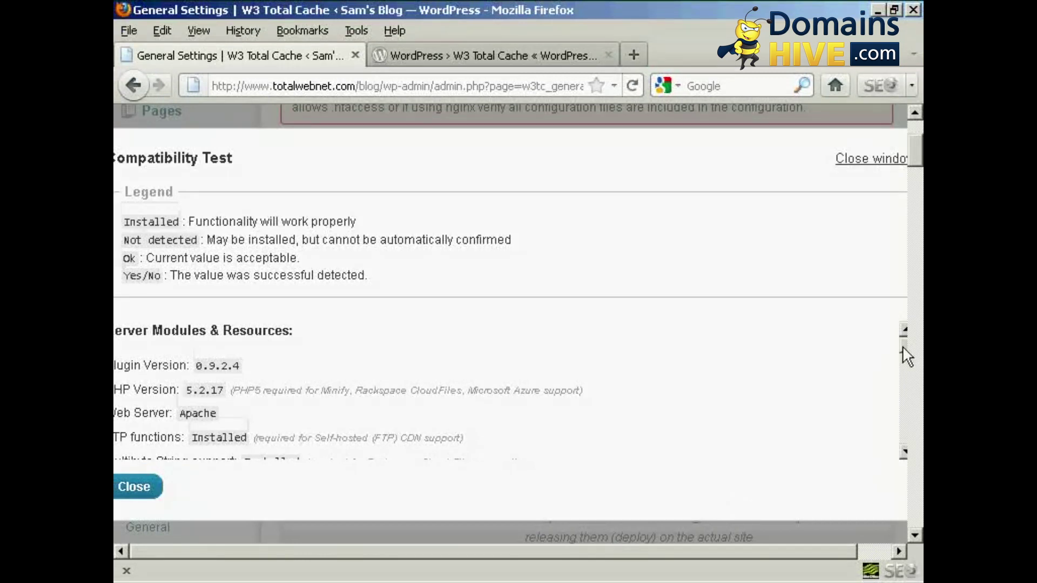
{"action": "left_click_drag", "start_coordinate": [902, 346], "coordinate": [899, 368]}
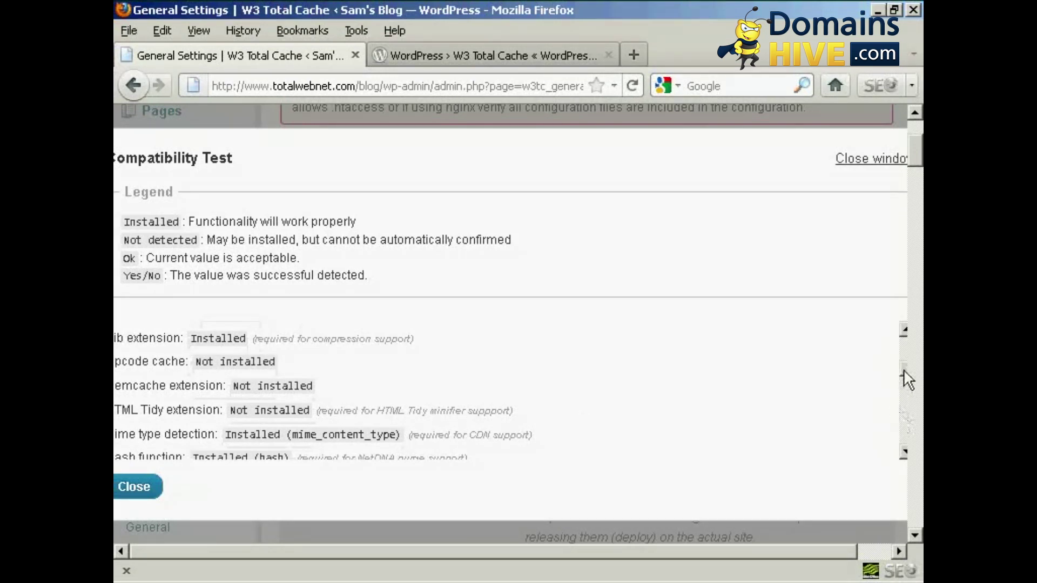
{"action": "left_click_drag", "start_coordinate": [908, 381], "coordinate": [902, 442]}
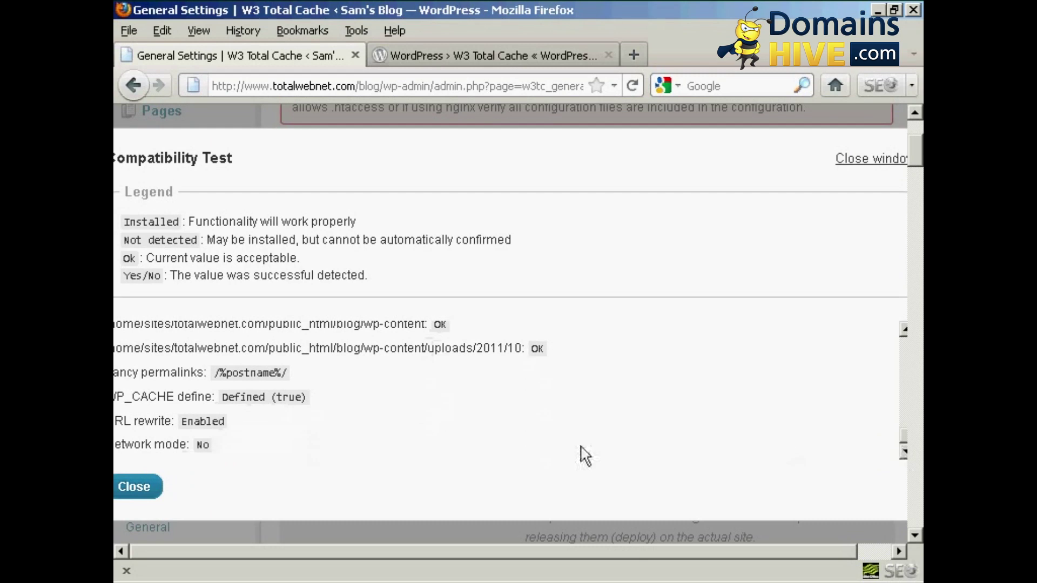
{"action": "left_click", "coordinate": [132, 485]}
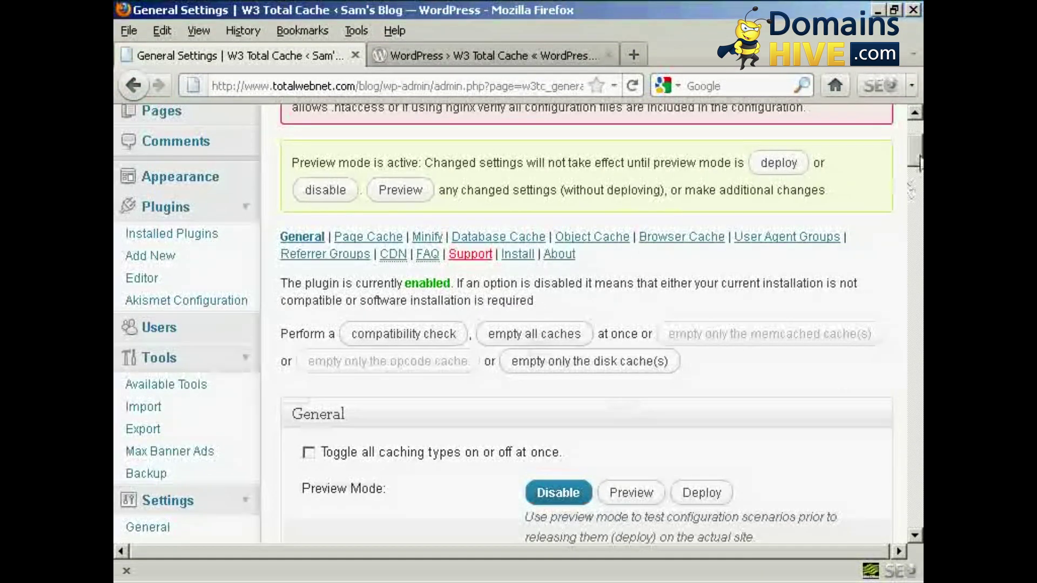
- Set the Page Cache Method to Disk: Basic and save all settings
{"action": "scroll", "coordinate": [872, 292], "scroll_direction": "down", "scroll_amount": 6}
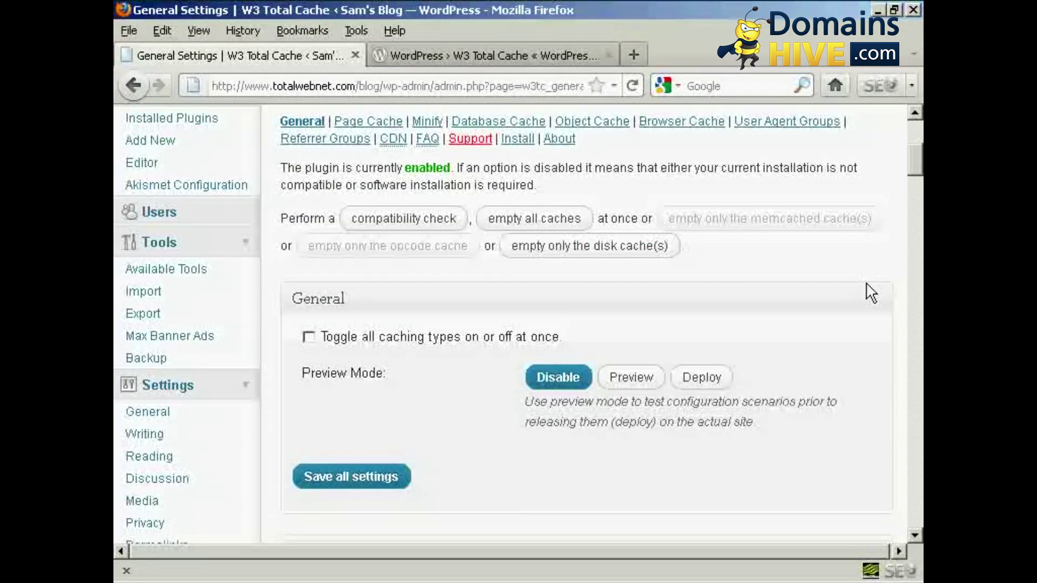
{"action": "scroll", "coordinate": [872, 293], "scroll_direction": "down", "scroll_amount": 2}
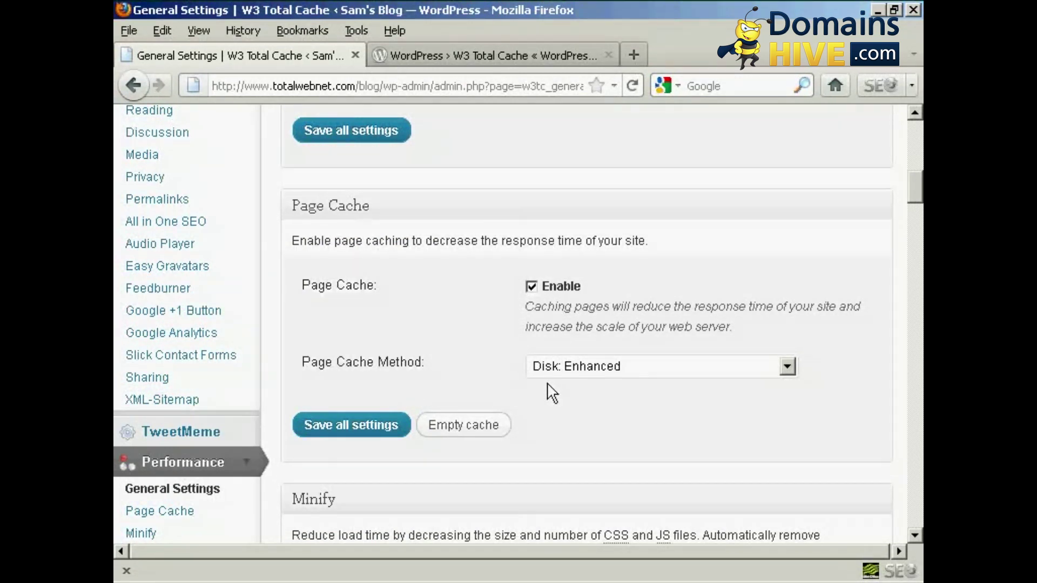
{"action": "left_click", "coordinate": [789, 368]}
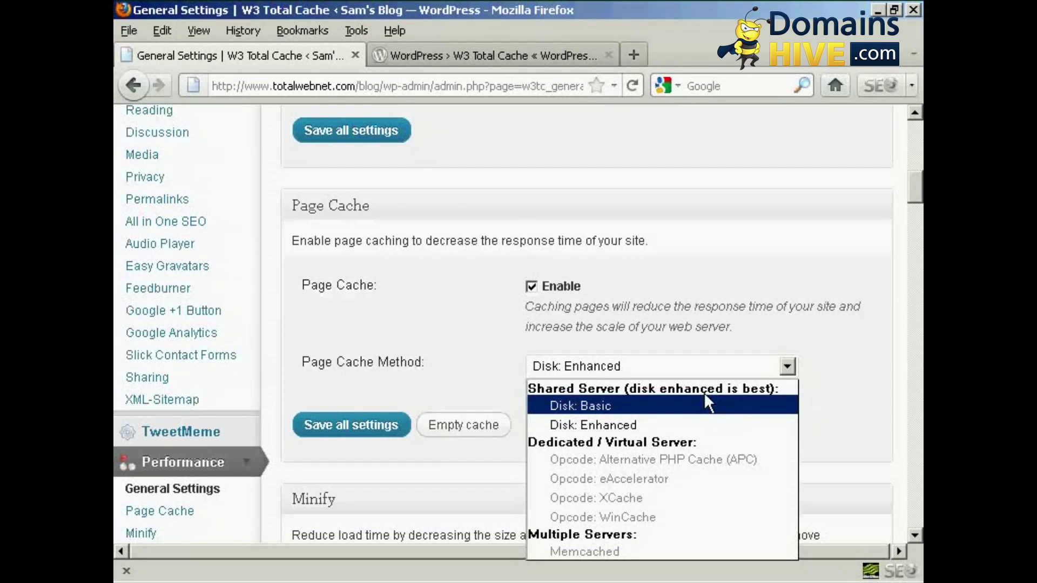
{"action": "left_click", "coordinate": [592, 414]}
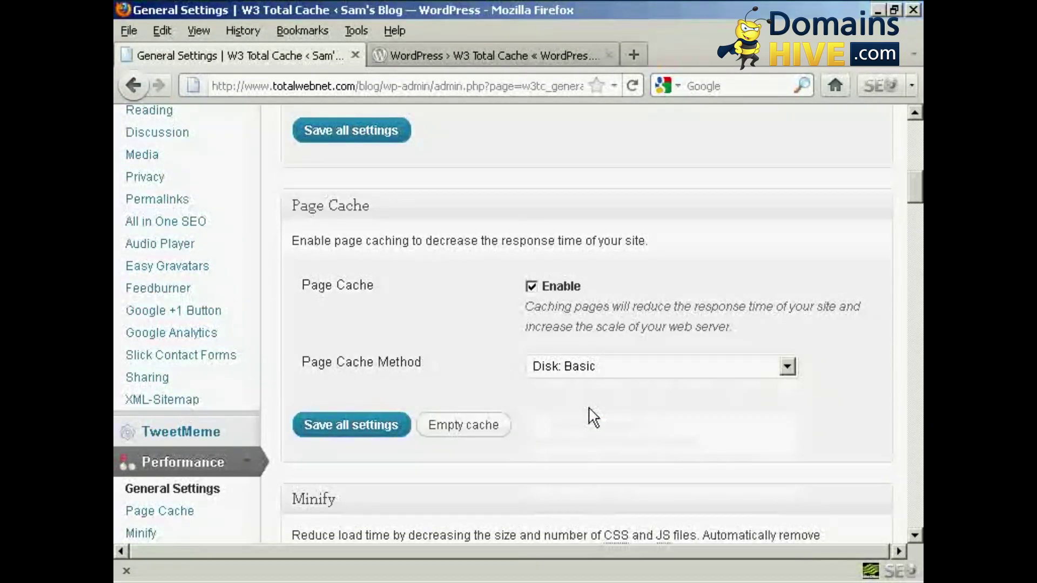
{"action": "left_click", "coordinate": [364, 436]}
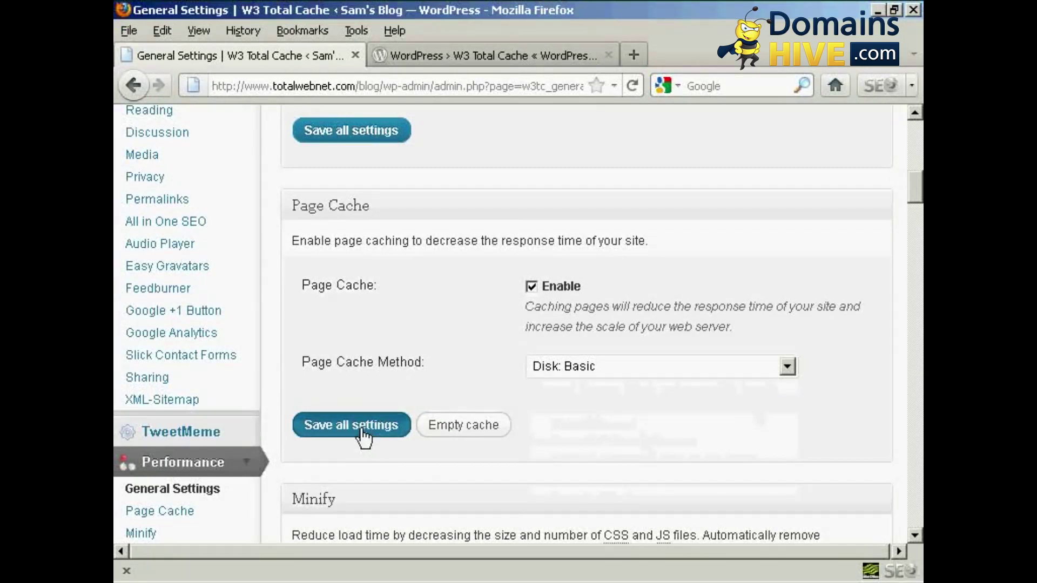
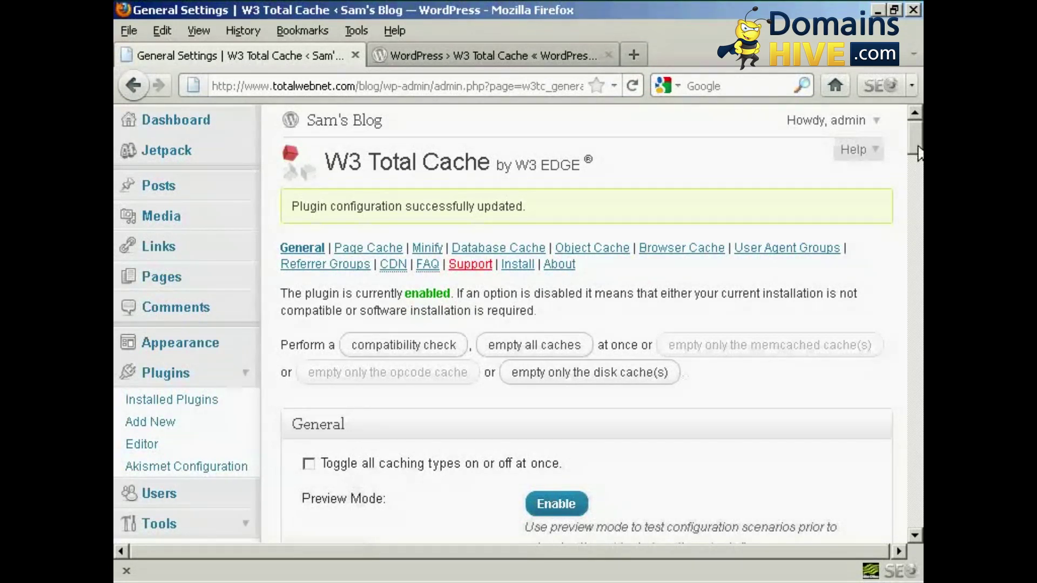
- Try enabling Minify in the general settings and save all settings
{"action": "scroll", "coordinate": [787, 294], "scroll_direction": "down", "scroll_amount": 2}
{"action": "scroll", "coordinate": [815, 317], "scroll_direction": "down", "scroll_amount": 4}
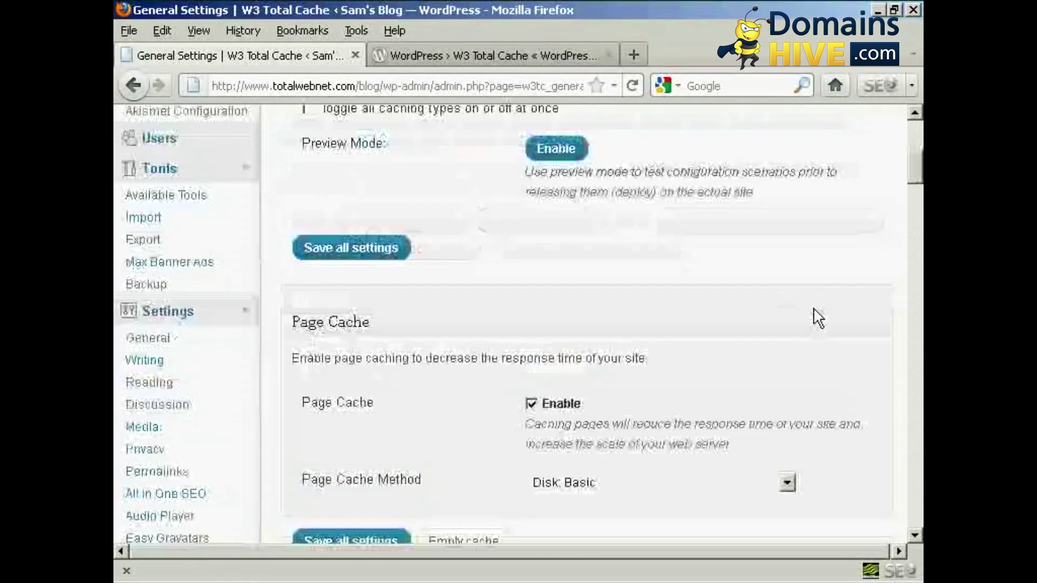
{"action": "scroll", "coordinate": [806, 313], "scroll_direction": "down", "scroll_amount": 4}
{"action": "scroll", "coordinate": [807, 313], "scroll_direction": "down", "scroll_amount": 4}
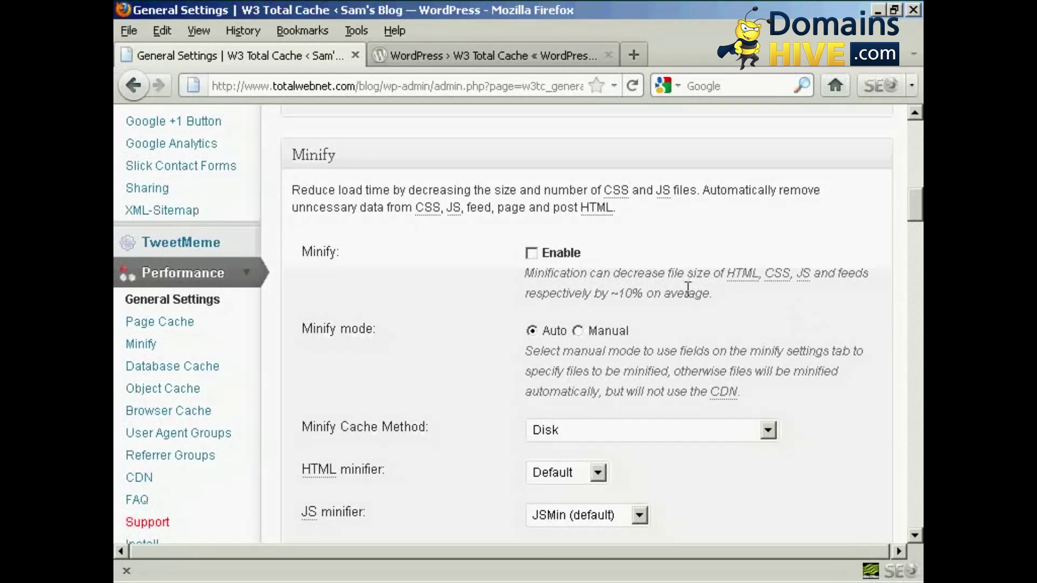
{"action": "left_click", "coordinate": [532, 253]}
{"action": "left_click_drag", "start_coordinate": [913, 203], "coordinate": [913, 215]}
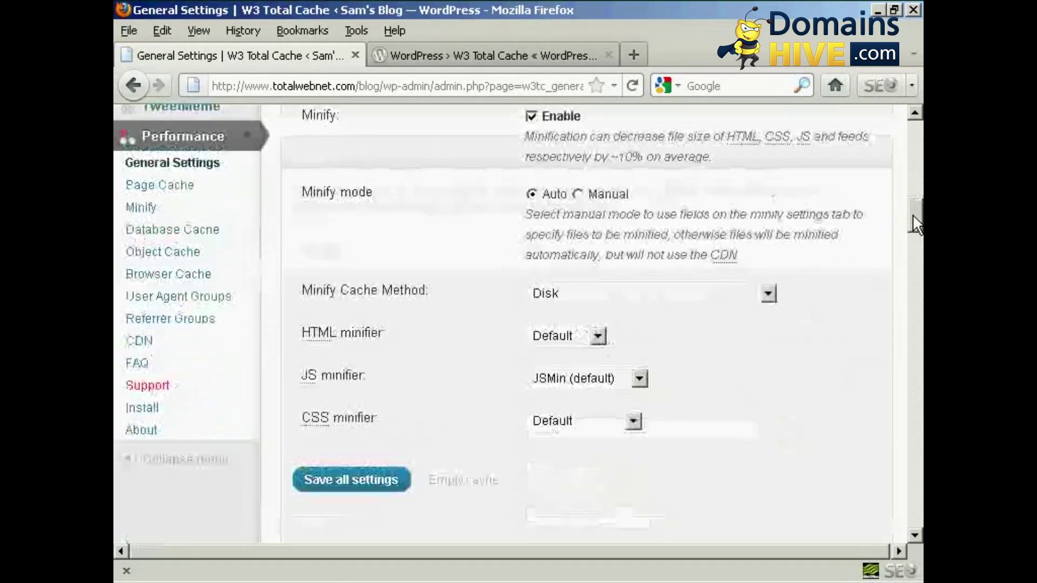
{"action": "left_click", "coordinate": [370, 487]}
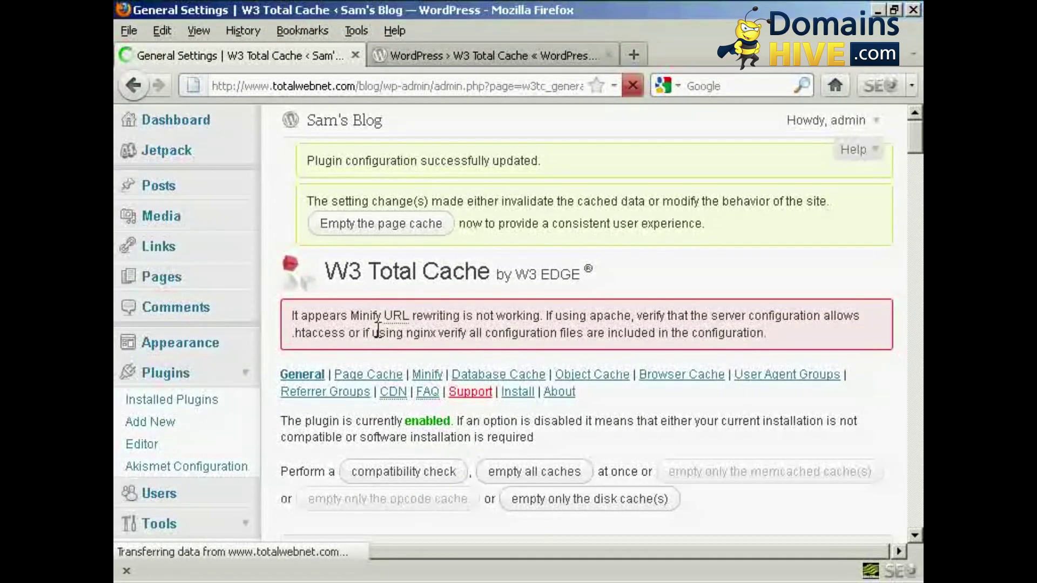
- Turn Minify back off in the W3 Total Cache general settings
{"action": "left_click_drag", "start_coordinate": [921, 122], "coordinate": [918, 220]}
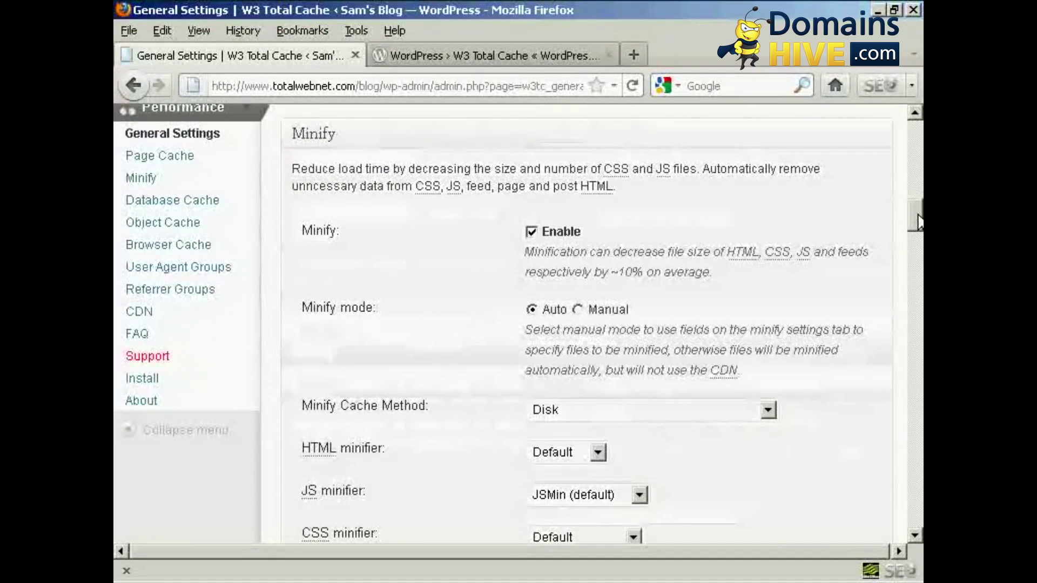
{"action": "left_click", "coordinate": [532, 232]}
{"action": "left_click", "coordinate": [532, 232]}
{"action": "left_click", "coordinate": [532, 233]}
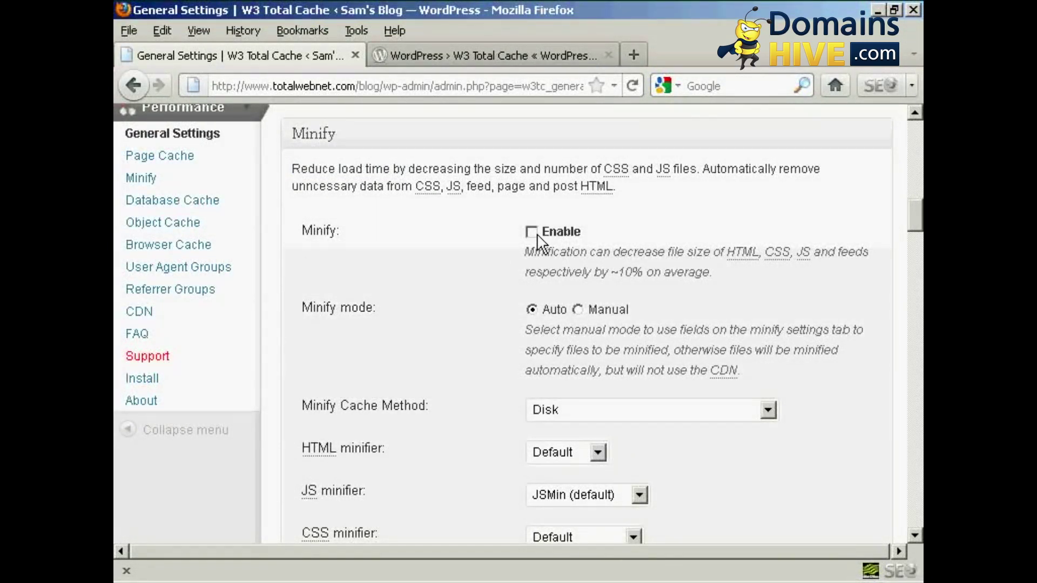
{"action": "scroll", "coordinate": [917, 211], "scroll_direction": "down", "scroll_amount": 1}
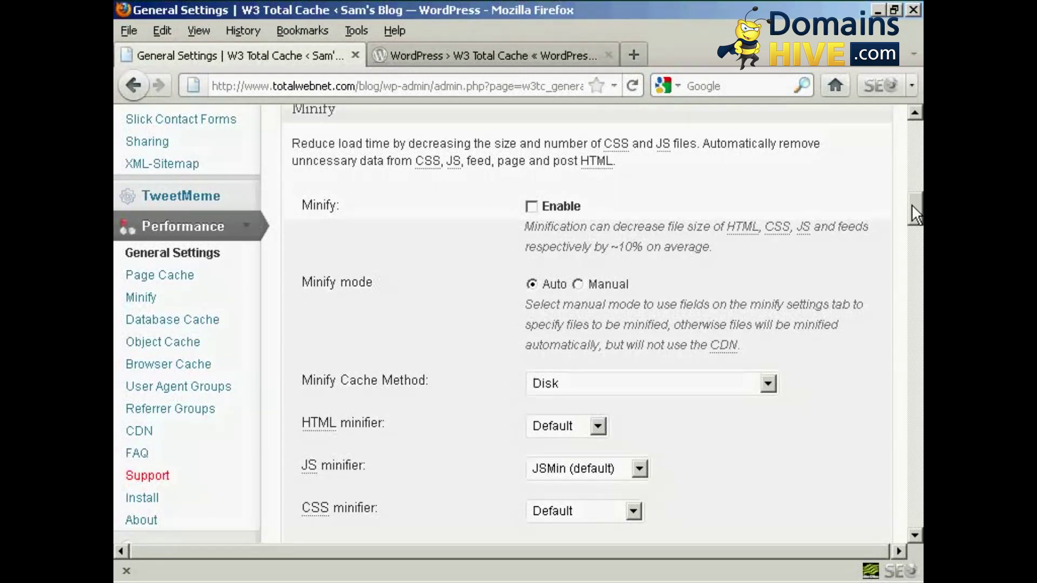
- Enable the Database Cache and the Object Cache in the general settings, leaving both methods on Disk
{"action": "left_click_drag", "start_coordinate": [912, 204], "coordinate": [907, 246]}
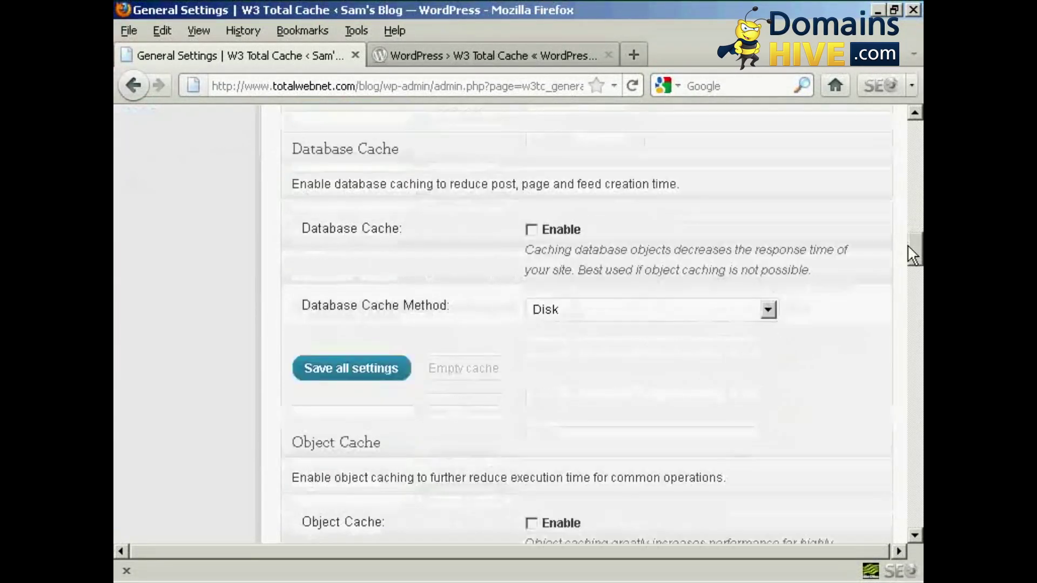
{"action": "left_click", "coordinate": [532, 231]}
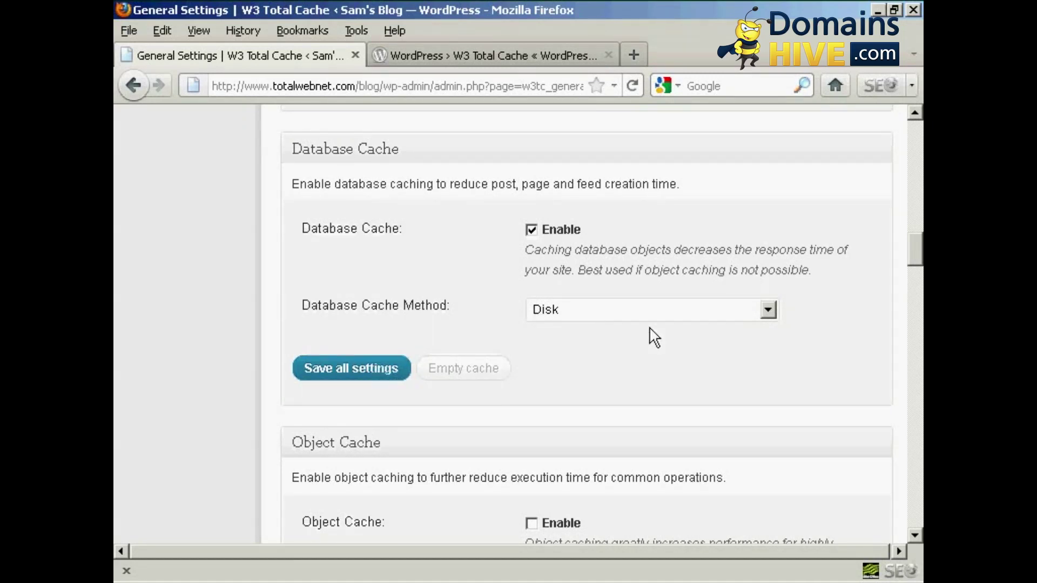
{"action": "scroll", "coordinate": [654, 338], "scroll_direction": "down", "scroll_amount": 2}
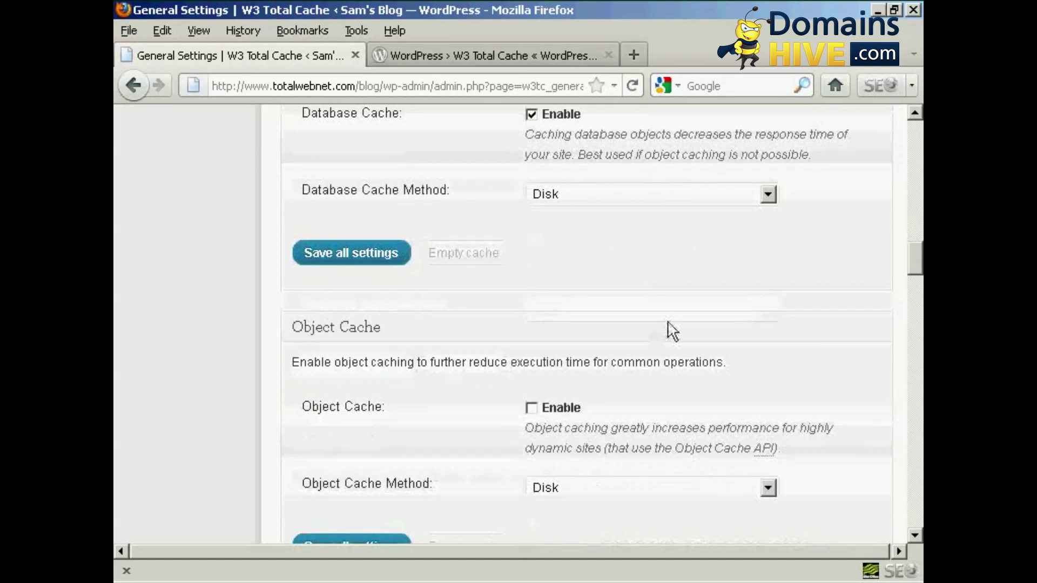
{"action": "scroll", "coordinate": [669, 324], "scroll_direction": "down", "scroll_amount": 4}
{"action": "scroll", "coordinate": [668, 295], "scroll_direction": "up", "scroll_amount": 2}
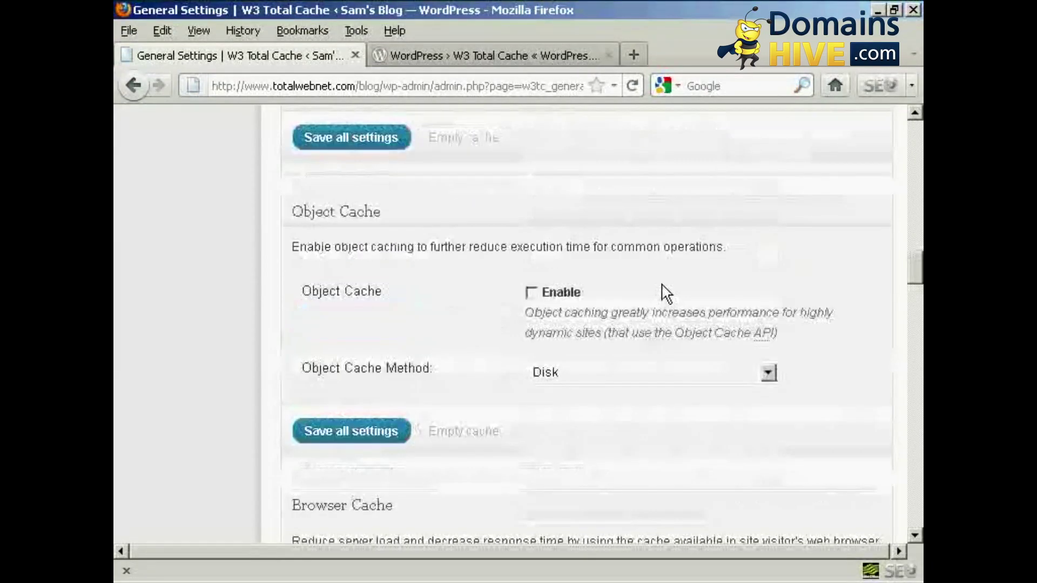
{"action": "left_click", "coordinate": [531, 293]}
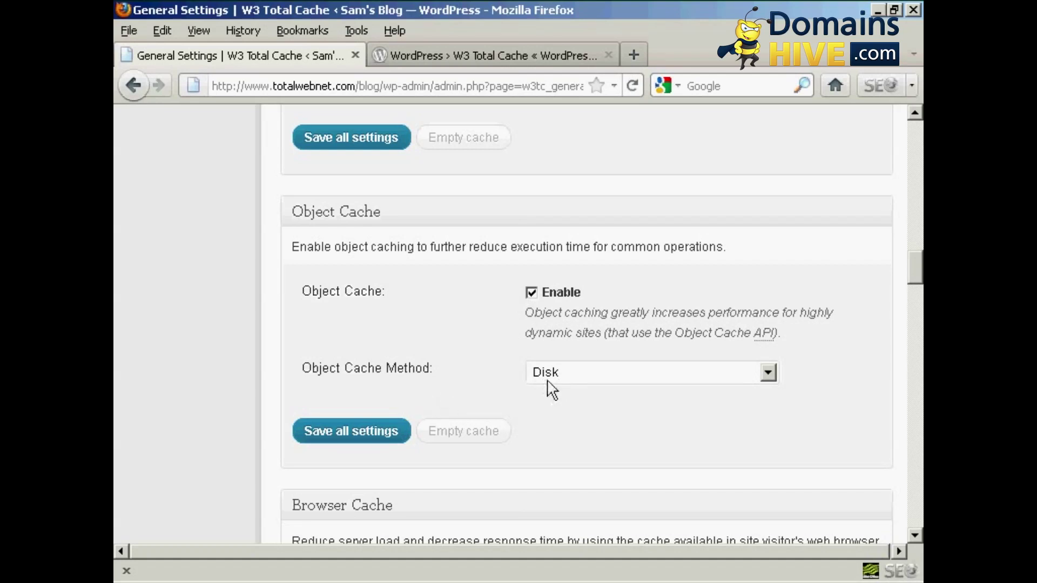
- Enable the Browser Cache, look over the CDN options without enabling them, and save all settings
{"action": "scroll", "coordinate": [532, 360], "scroll_direction": "down", "scroll_amount": 2}
{"action": "scroll", "coordinate": [530, 355], "scroll_direction": "down", "scroll_amount": 2}
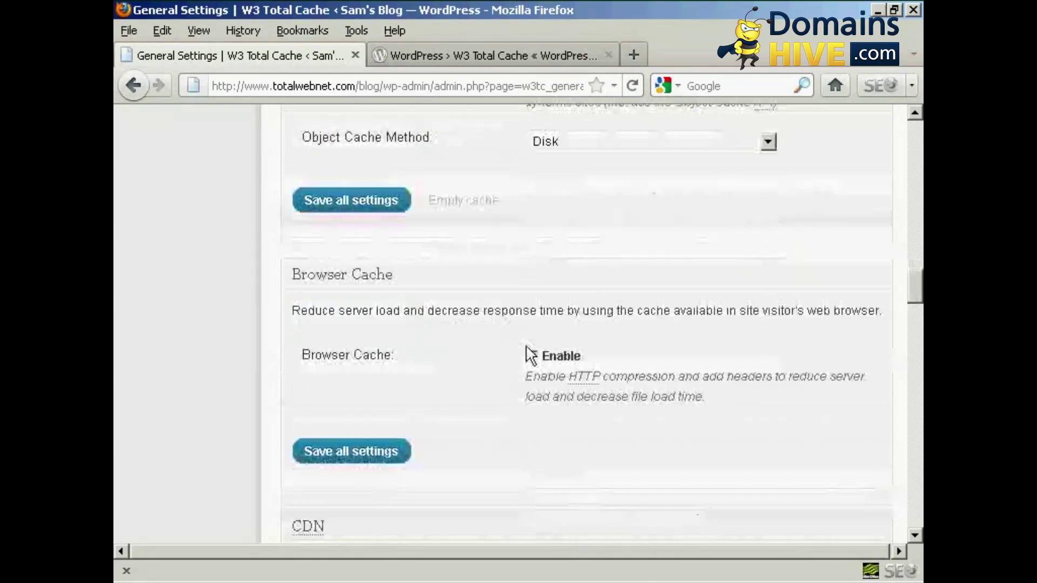
{"action": "left_click", "coordinate": [531, 356]}
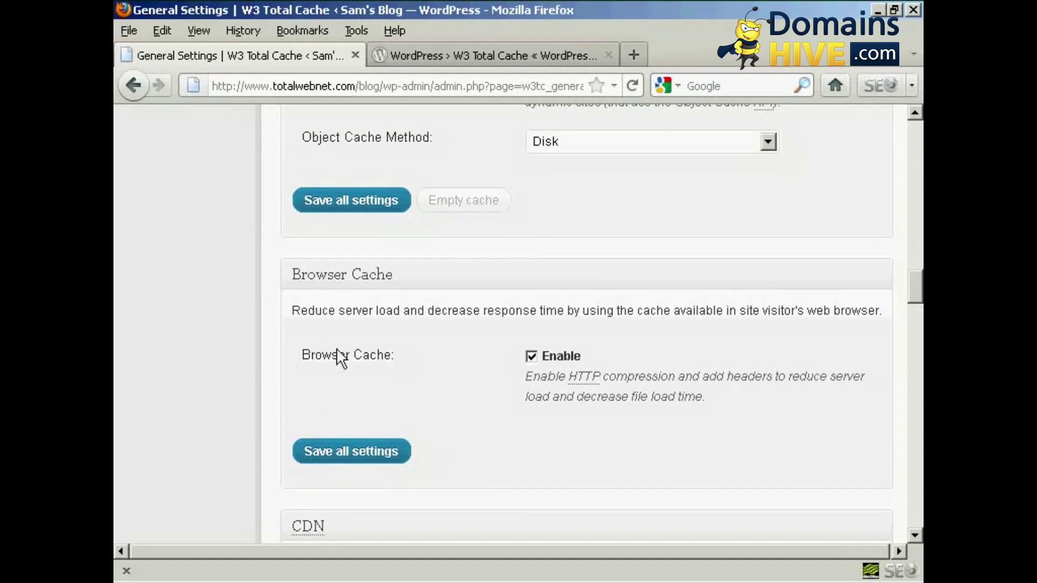
{"action": "scroll", "coordinate": [626, 377], "scroll_direction": "down", "scroll_amount": 4}
{"action": "scroll", "coordinate": [630, 378], "scroll_direction": "down", "scroll_amount": 2}
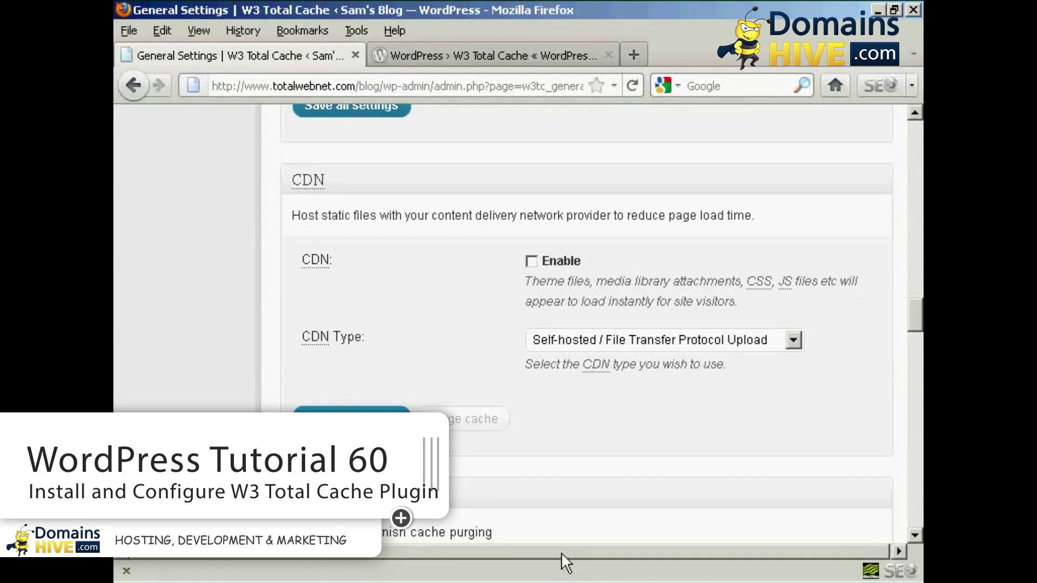
{"action": "scroll", "coordinate": [559, 270], "scroll_direction": "up", "scroll_amount": 15}
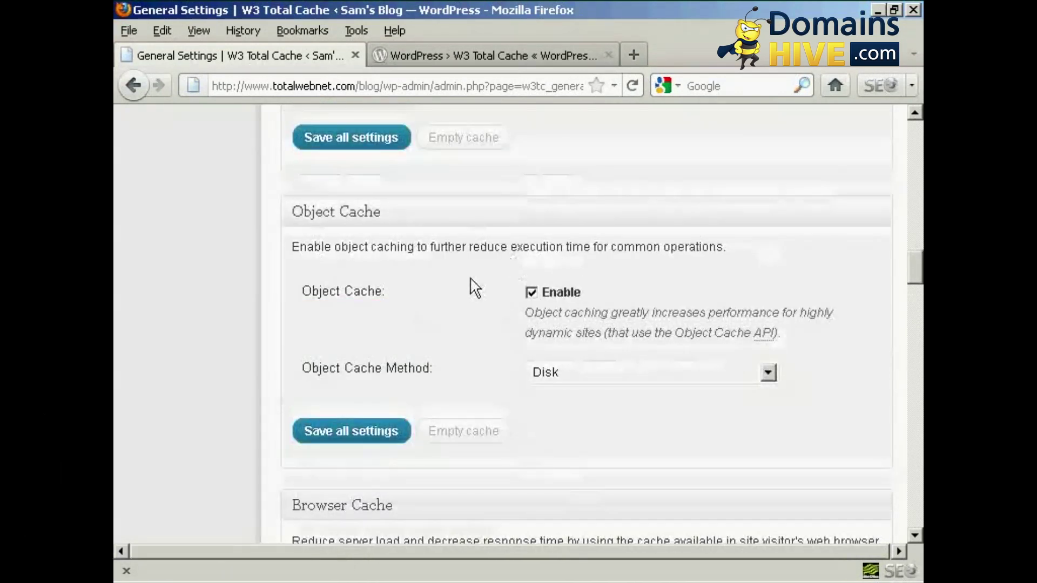
{"action": "left_click", "coordinate": [366, 432]}
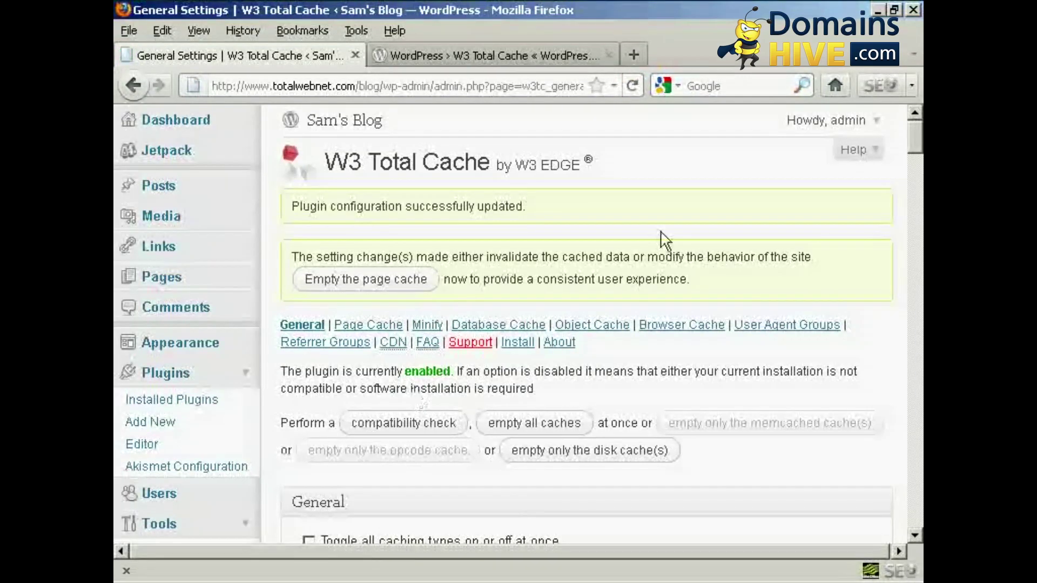
- Open the plugin's CDN page and read through its file hosting options and FTP configuration fields
{"action": "scroll", "coordinate": [374, 319], "scroll_direction": "down", "scroll_amount": 3}
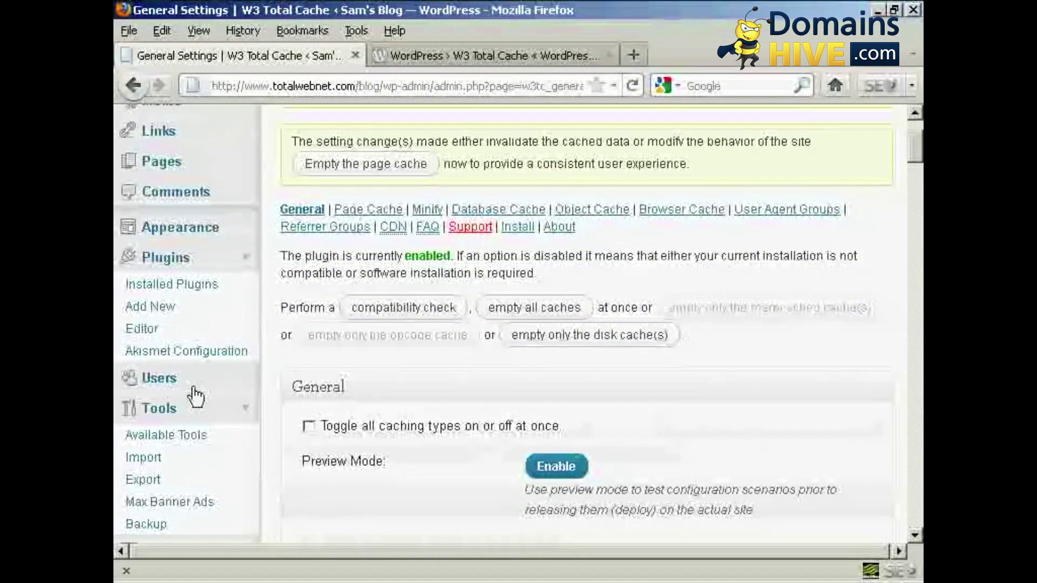
{"action": "scroll", "coordinate": [196, 448], "scroll_direction": "down", "scroll_amount": 10}
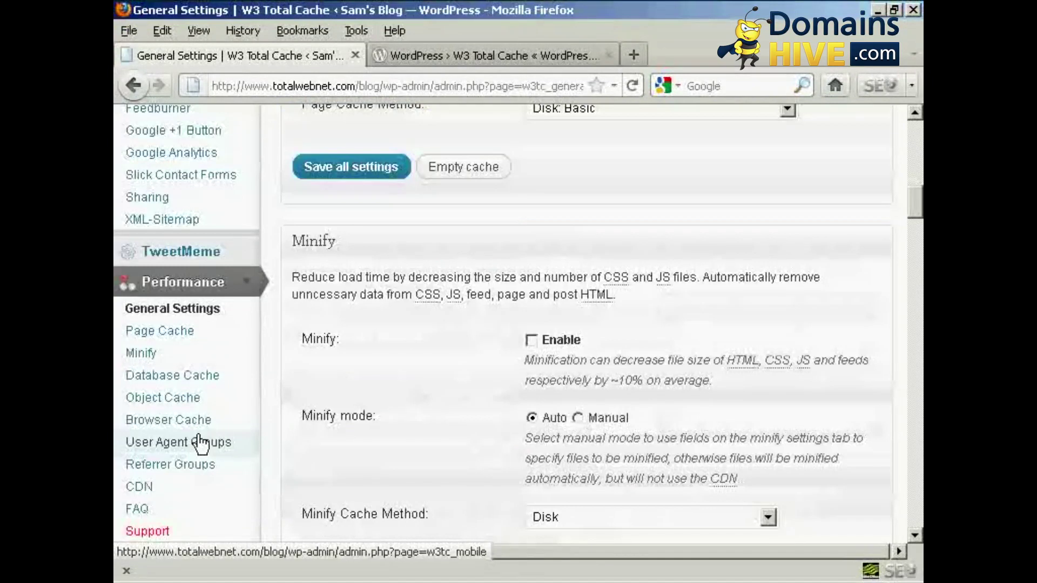
{"action": "left_click", "coordinate": [139, 491]}
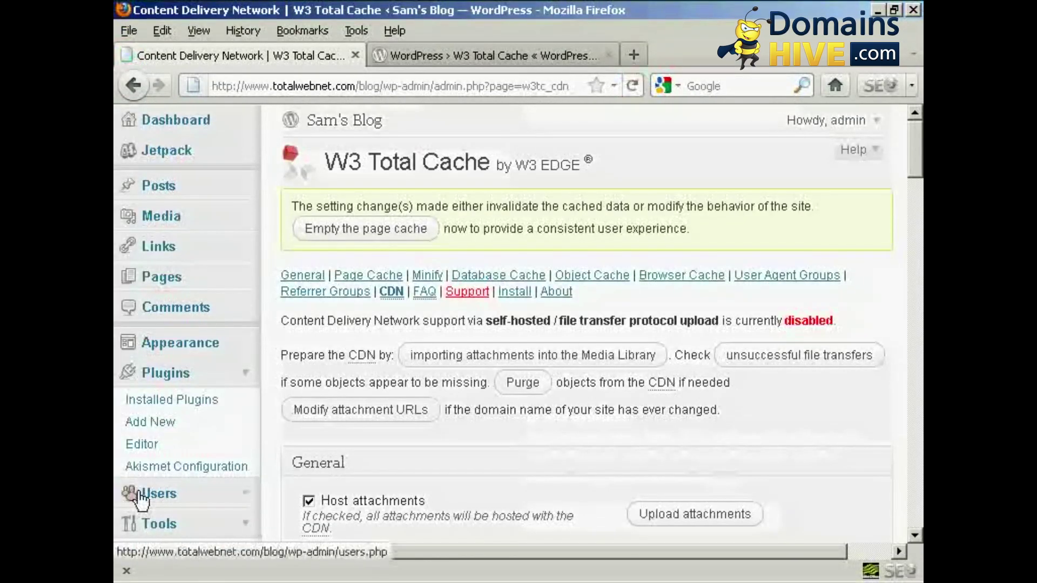
{"action": "scroll", "coordinate": [476, 418], "scroll_direction": "down", "scroll_amount": 5}
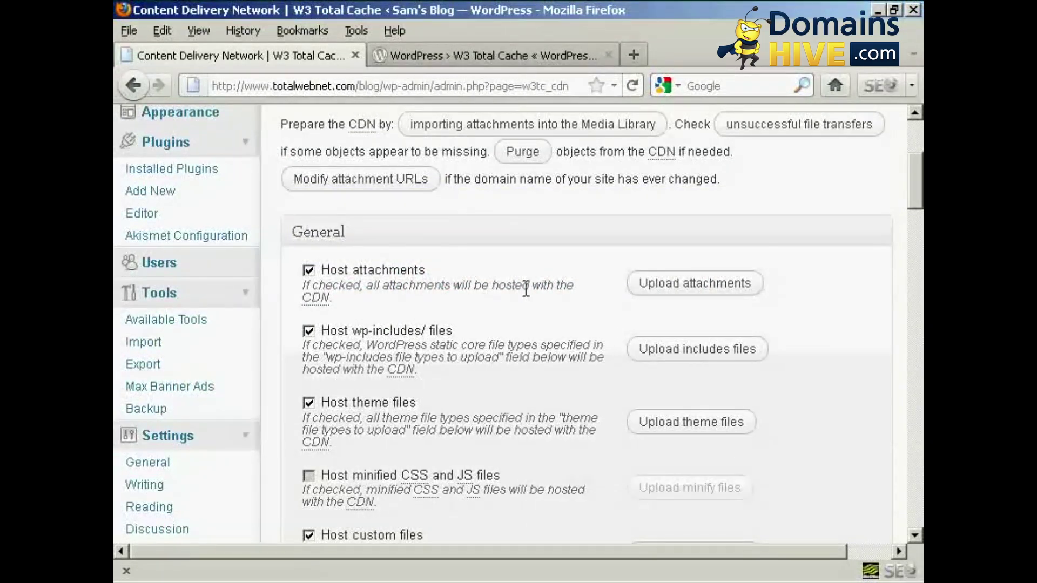
{"action": "scroll", "coordinate": [400, 314], "scroll_direction": "down", "scroll_amount": 7}
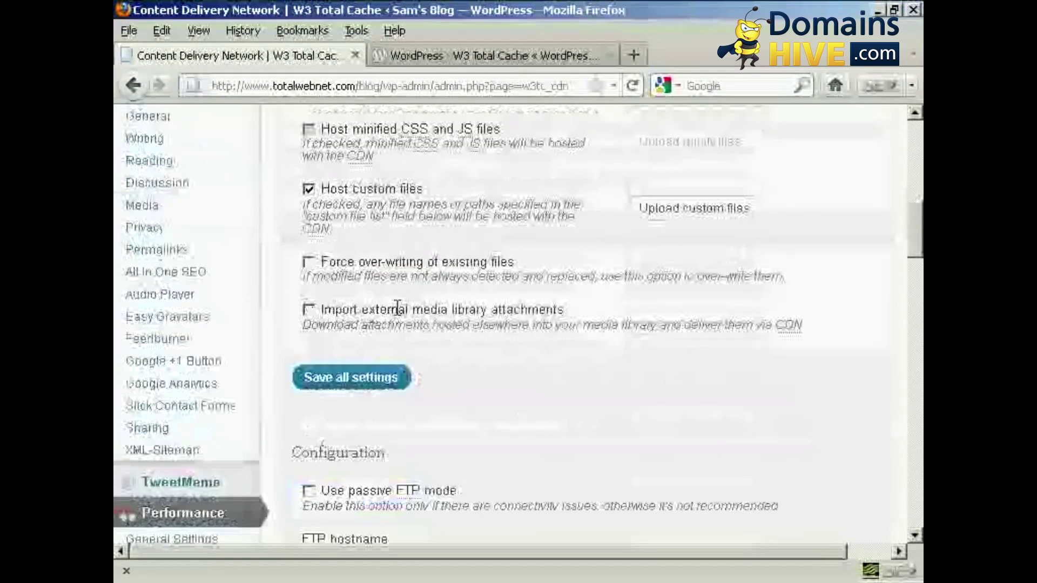
{"action": "scroll", "coordinate": [452, 319], "scroll_direction": "down", "scroll_amount": 11}
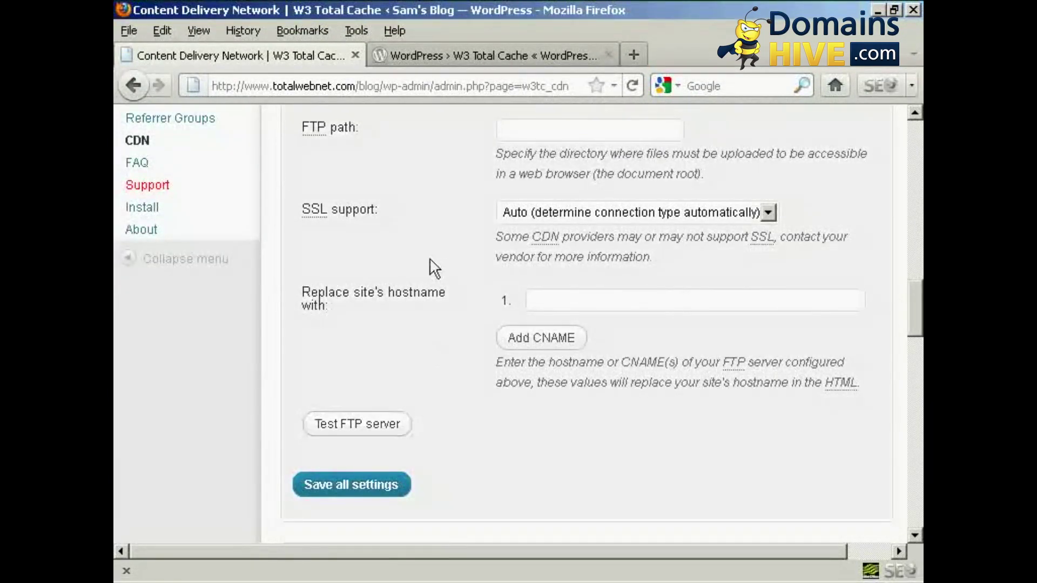
{"action": "scroll", "coordinate": [435, 279], "scroll_direction": "up", "scroll_amount": 7}
{"action": "scroll", "coordinate": [436, 280], "scroll_direction": "up", "scroll_amount": 2}
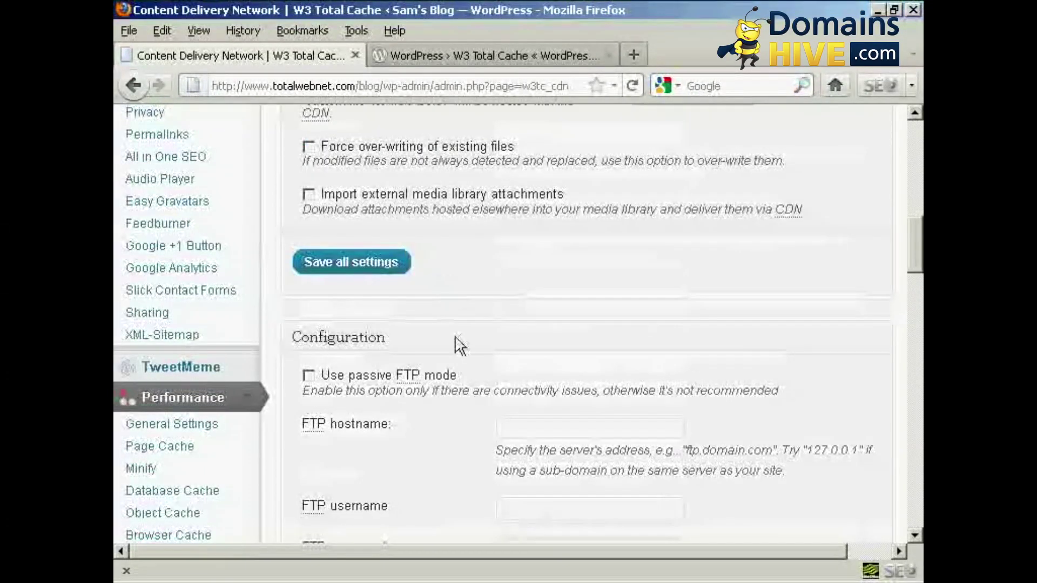
{"action": "scroll", "coordinate": [456, 344], "scroll_direction": "up", "scroll_amount": 8}
{"action": "scroll", "coordinate": [456, 344], "scroll_direction": "down", "scroll_amount": 2}
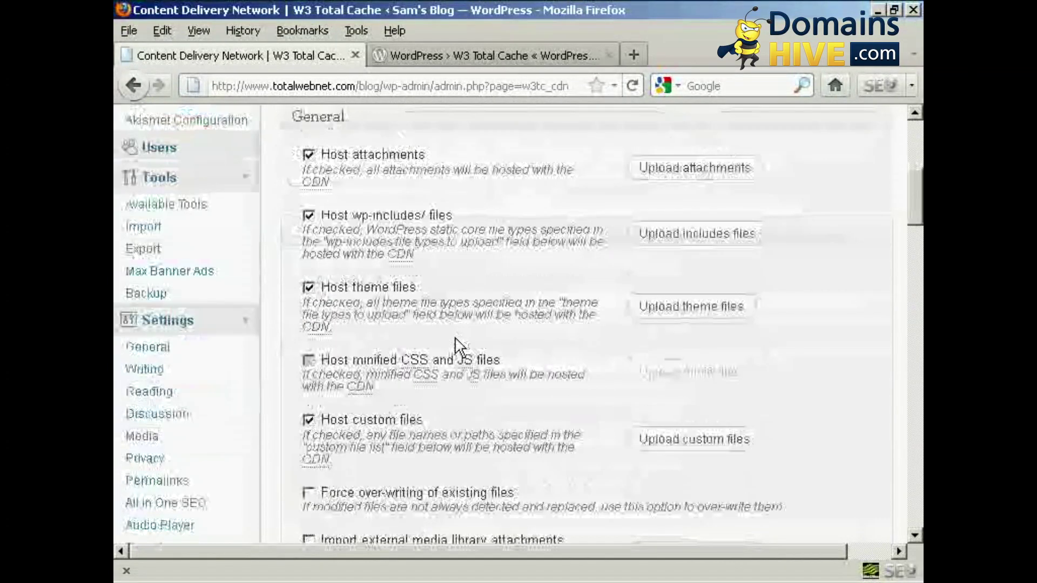
{"action": "scroll", "coordinate": [454, 335], "scroll_direction": "down", "scroll_amount": 4}
{"action": "scroll", "coordinate": [452, 330], "scroll_direction": "down", "scroll_amount": 2}
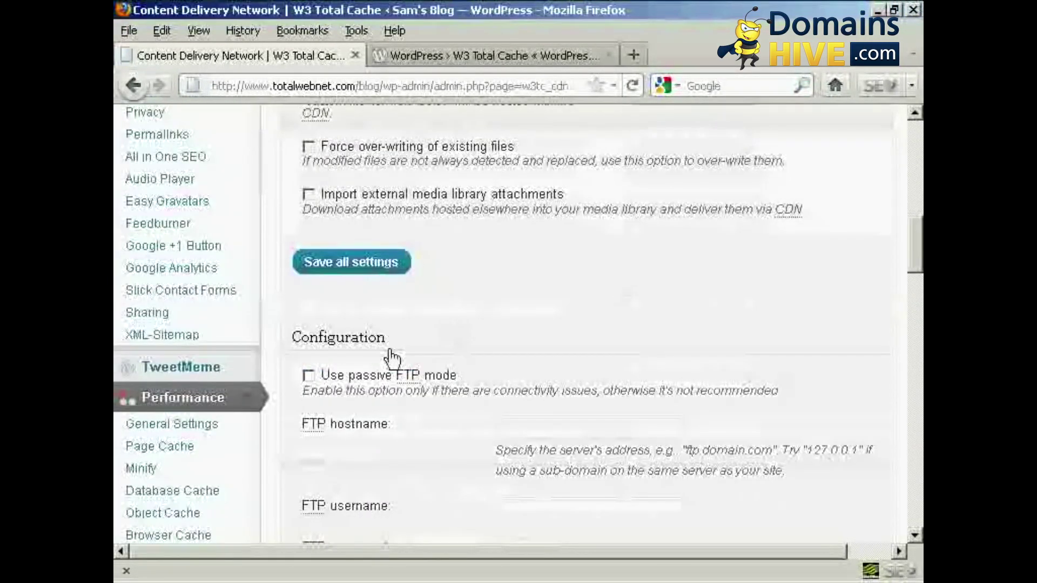
- Return to the plugin's General Settings and review the CDN, Varnish, CloudFlare and Support Us sections
{"action": "left_click", "coordinate": [199, 432]}
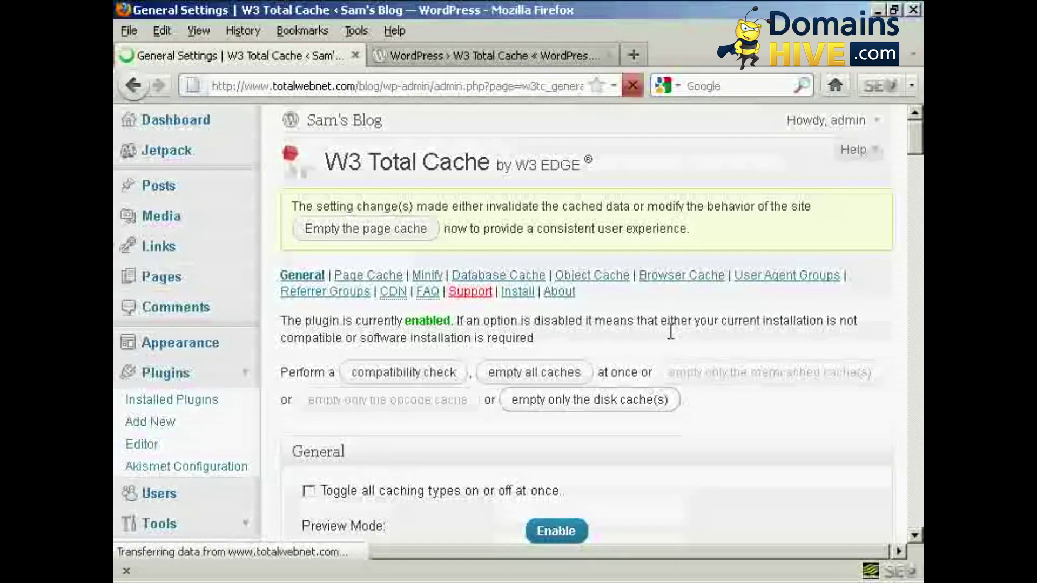
{"action": "scroll", "coordinate": [747, 372], "scroll_direction": "down", "scroll_amount": 6}
{"action": "scroll", "coordinate": [517, 371], "scroll_direction": "down", "scroll_amount": 8}
{"action": "scroll", "coordinate": [513, 370], "scroll_direction": "down", "scroll_amount": 8}
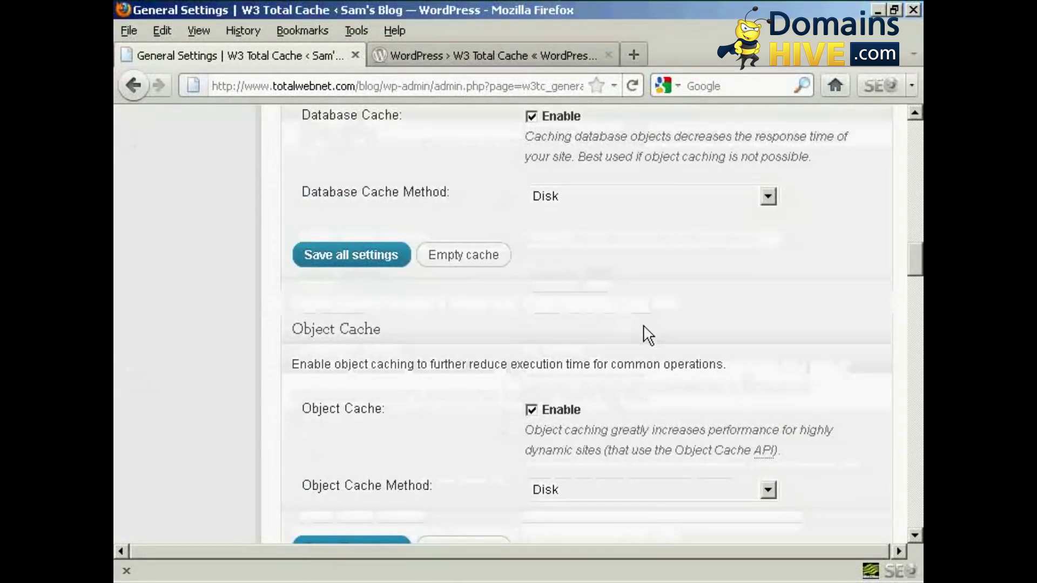
{"action": "scroll", "coordinate": [648, 335], "scroll_direction": "down", "scroll_amount": 10}
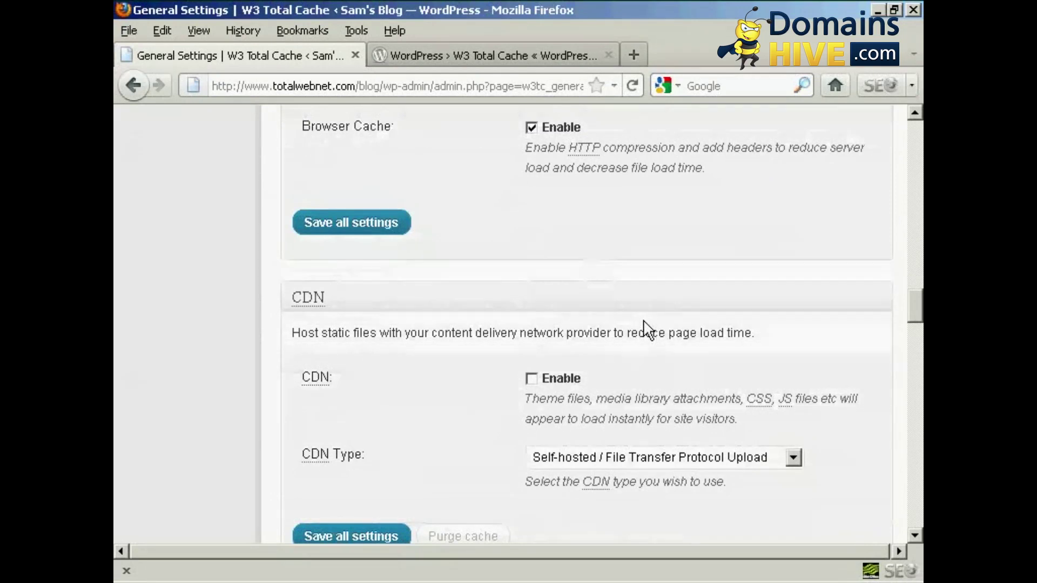
{"action": "scroll", "coordinate": [646, 327], "scroll_direction": "down", "scroll_amount": 6}
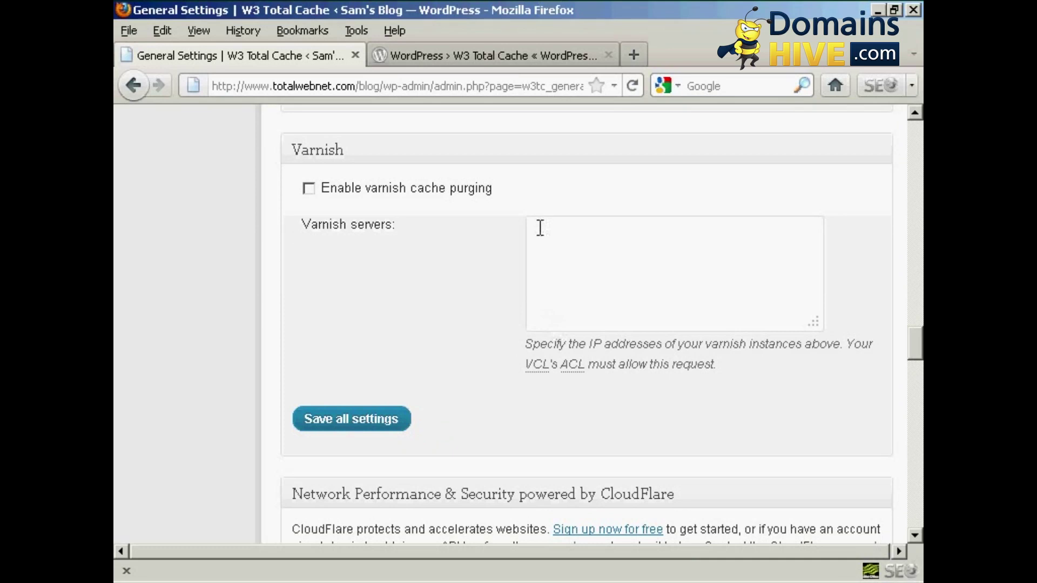
{"action": "scroll", "coordinate": [441, 255], "scroll_direction": "down", "scroll_amount": 3}
{"action": "scroll", "coordinate": [442, 255], "scroll_direction": "down", "scroll_amount": 6}
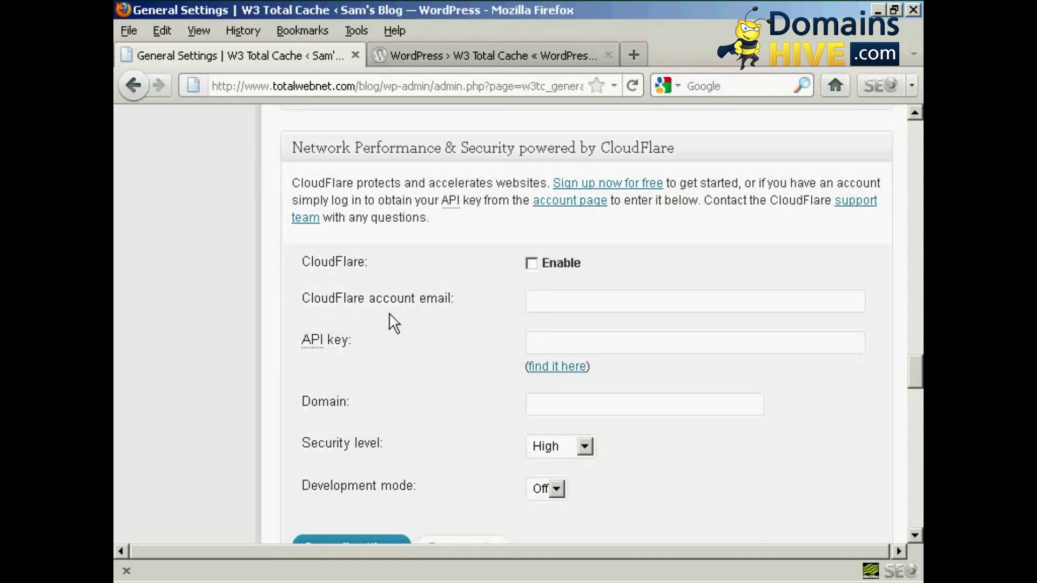
{"action": "scroll", "coordinate": [458, 303], "scroll_direction": "down", "scroll_amount": 3}
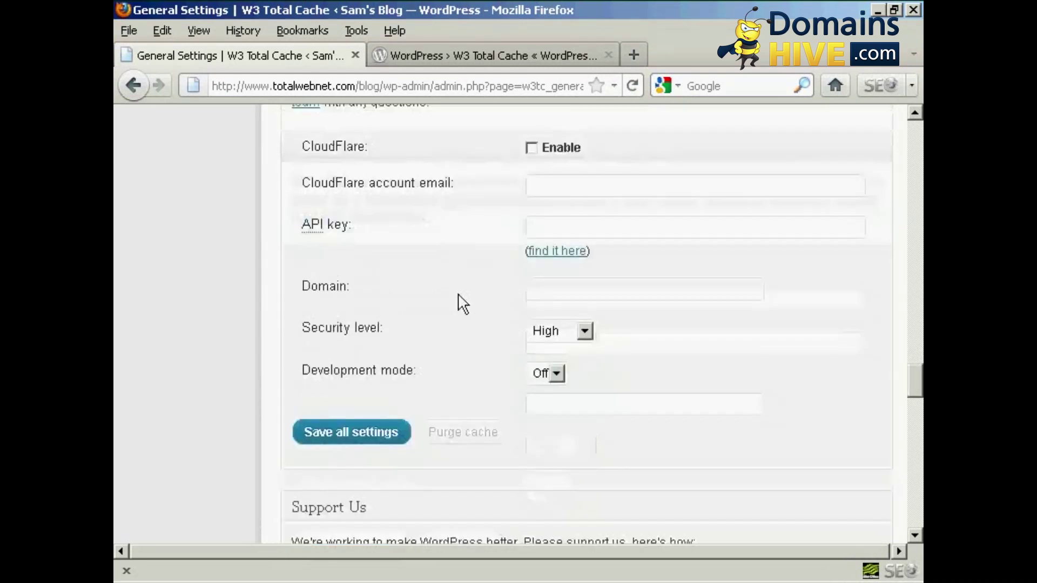
{"action": "scroll", "coordinate": [459, 292], "scroll_direction": "down", "scroll_amount": 3}
{"action": "scroll", "coordinate": [459, 229], "scroll_direction": "down", "scroll_amount": 3}
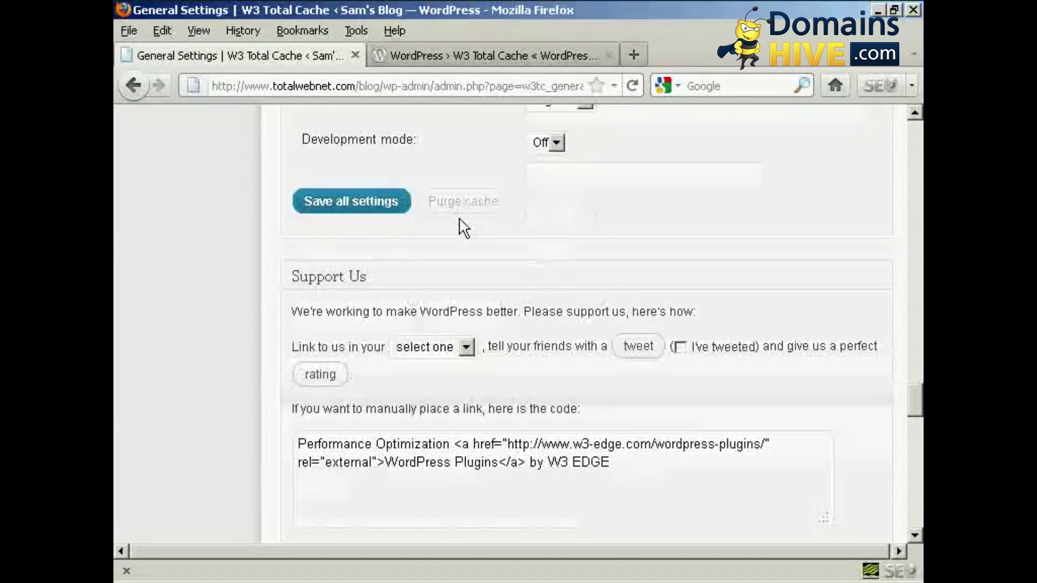
- Review the Miscellaneous, Debug and Import / Export sections of the general settings, and save all settings
{"action": "scroll", "coordinate": [463, 228], "scroll_direction": "down", "scroll_amount": 6}
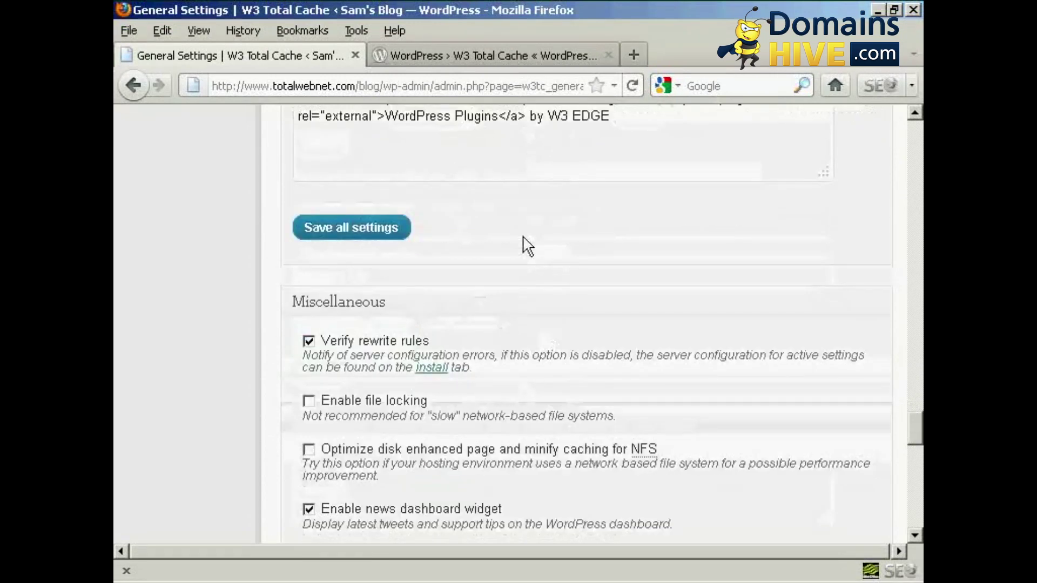
{"action": "scroll", "coordinate": [518, 251], "scroll_direction": "down", "scroll_amount": 4}
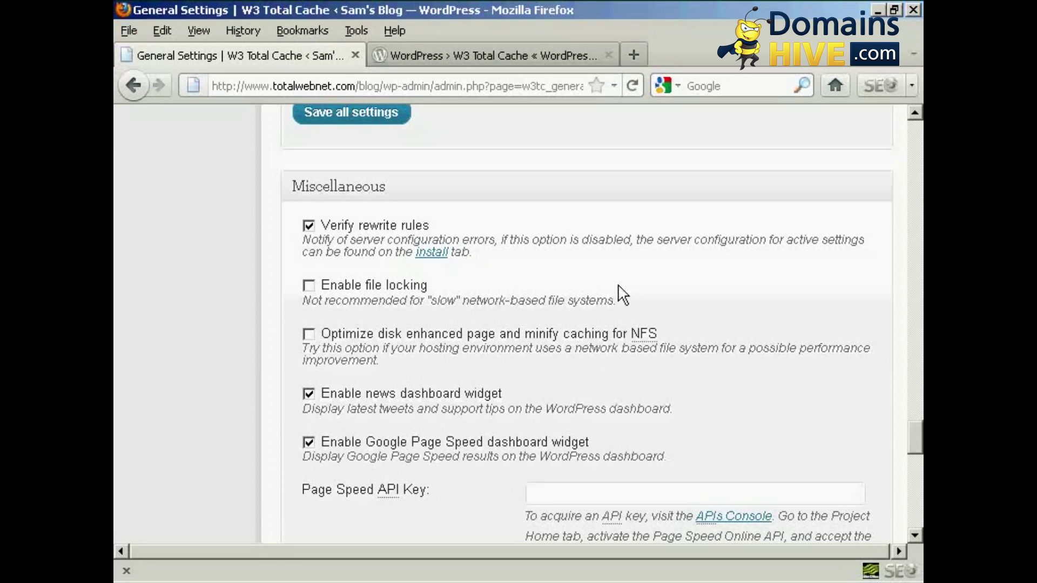
{"action": "scroll", "coordinate": [517, 311], "scroll_direction": "down", "scroll_amount": 3}
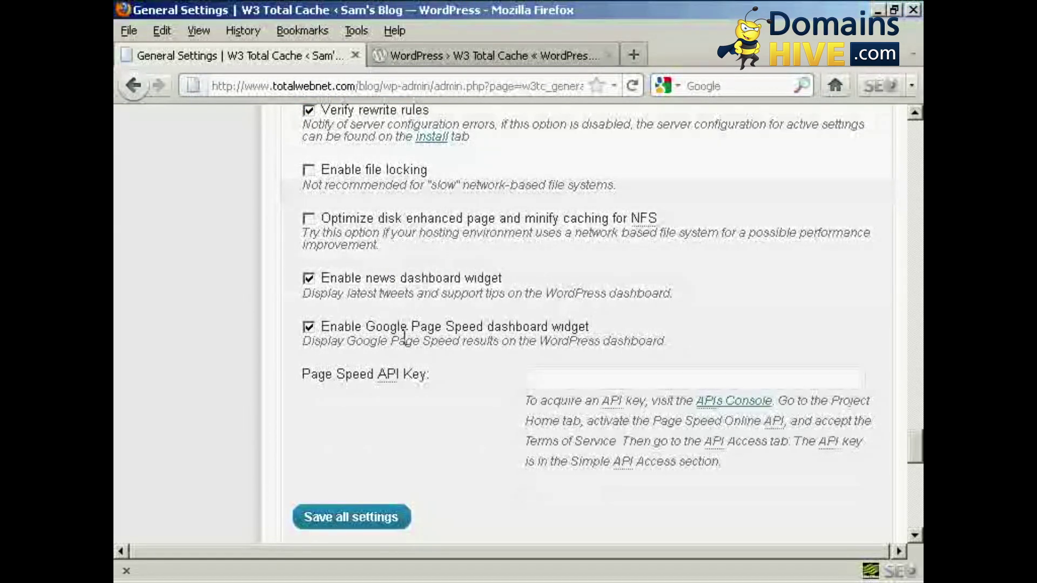
{"action": "scroll", "coordinate": [417, 339], "scroll_direction": "down", "scroll_amount": 3}
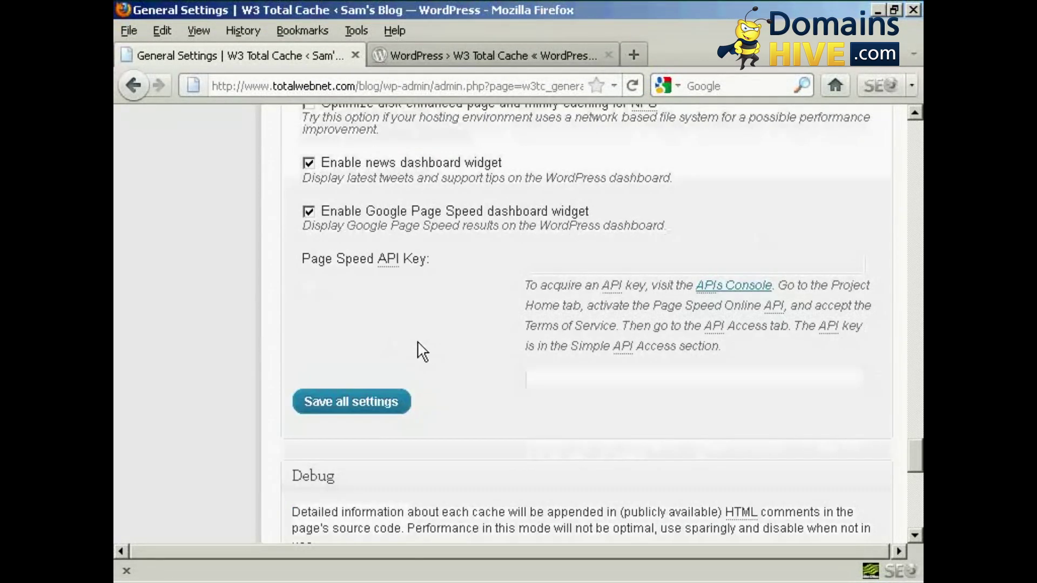
{"action": "scroll", "coordinate": [419, 289], "scroll_direction": "down", "scroll_amount": 6}
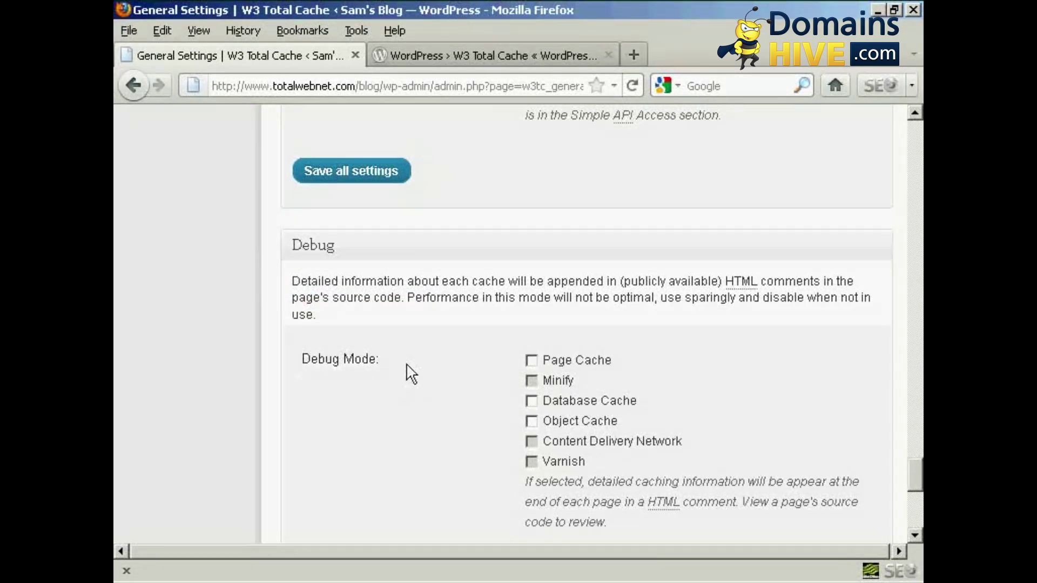
{"action": "scroll", "coordinate": [358, 379], "scroll_direction": "down", "scroll_amount": 3}
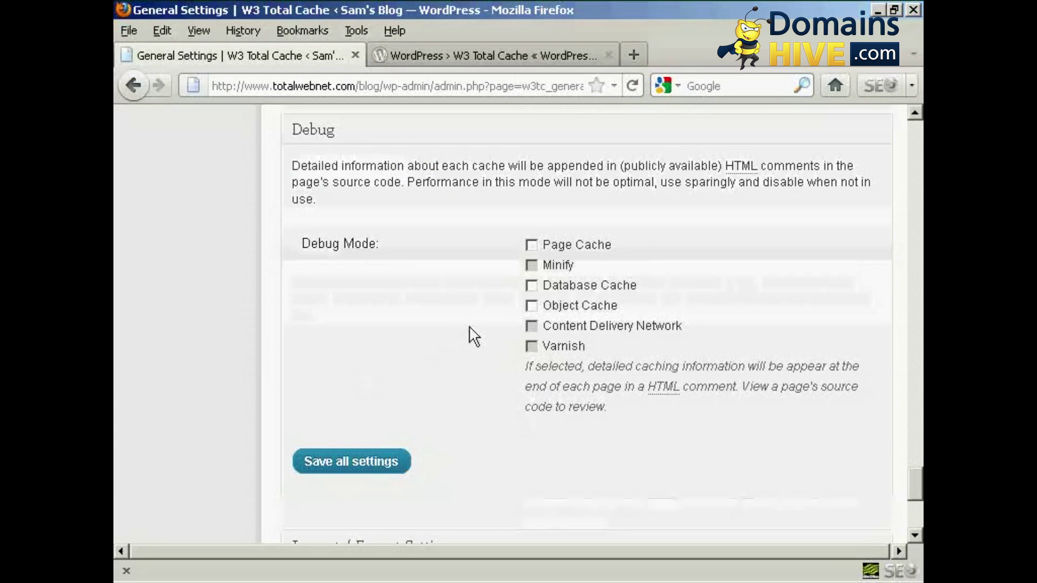
{"action": "scroll", "coordinate": [428, 340], "scroll_direction": "down", "scroll_amount": 6}
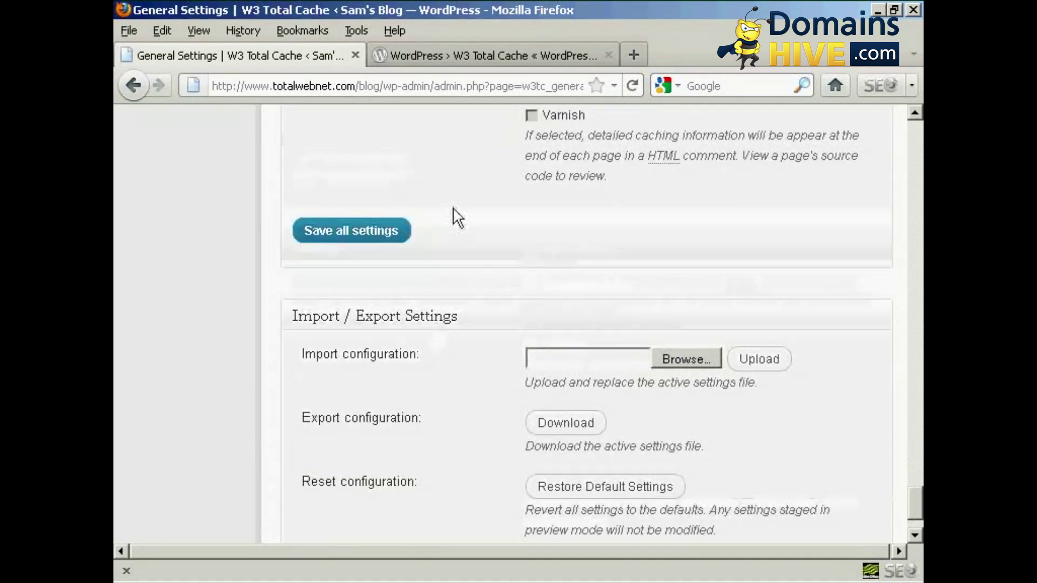
{"action": "scroll", "coordinate": [458, 218], "scroll_direction": "down", "scroll_amount": 3}
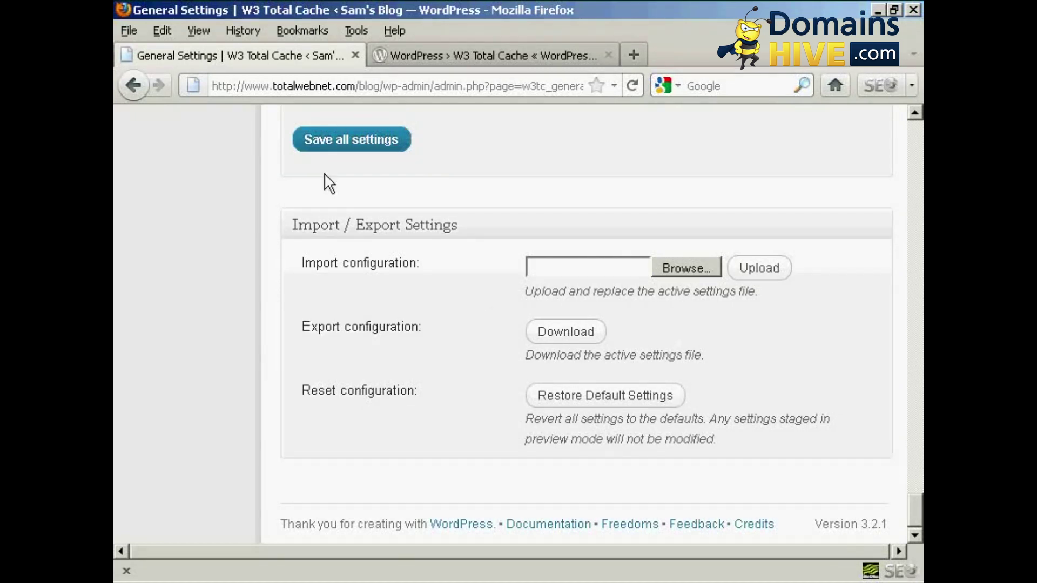
{"action": "left_click", "coordinate": [378, 141]}
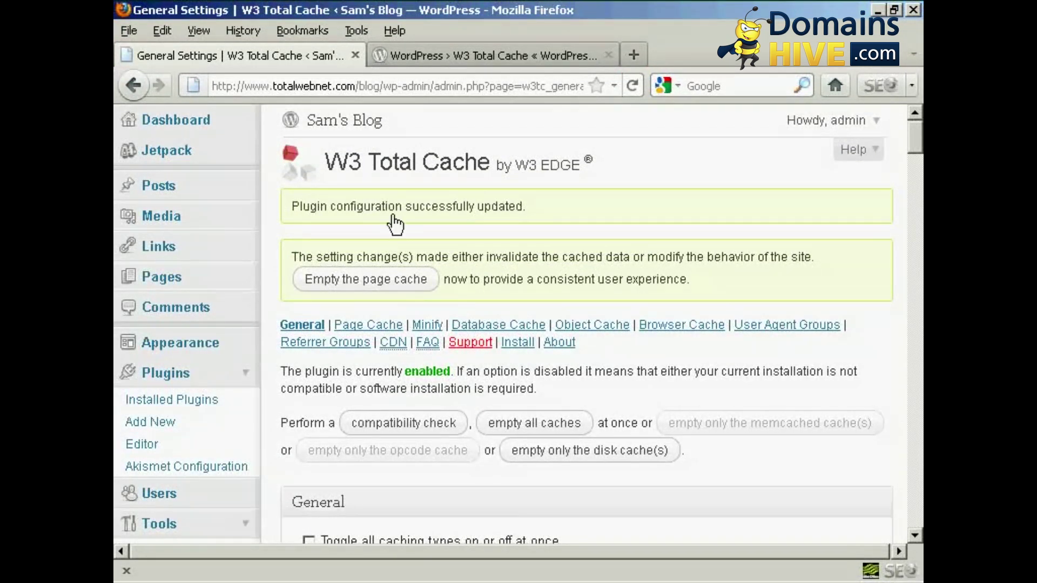
- Empty the page cache and review the Minify section of the general settings, leaving Minify disabled
{"action": "left_click", "coordinate": [376, 291]}
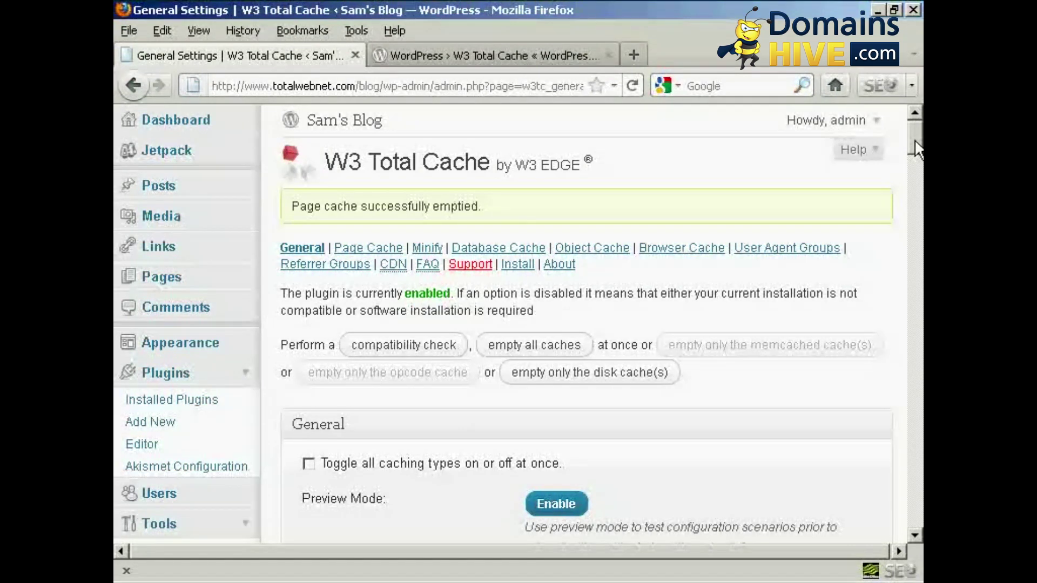
{"action": "scroll", "coordinate": [915, 162], "scroll_direction": "down", "scroll_amount": 10}
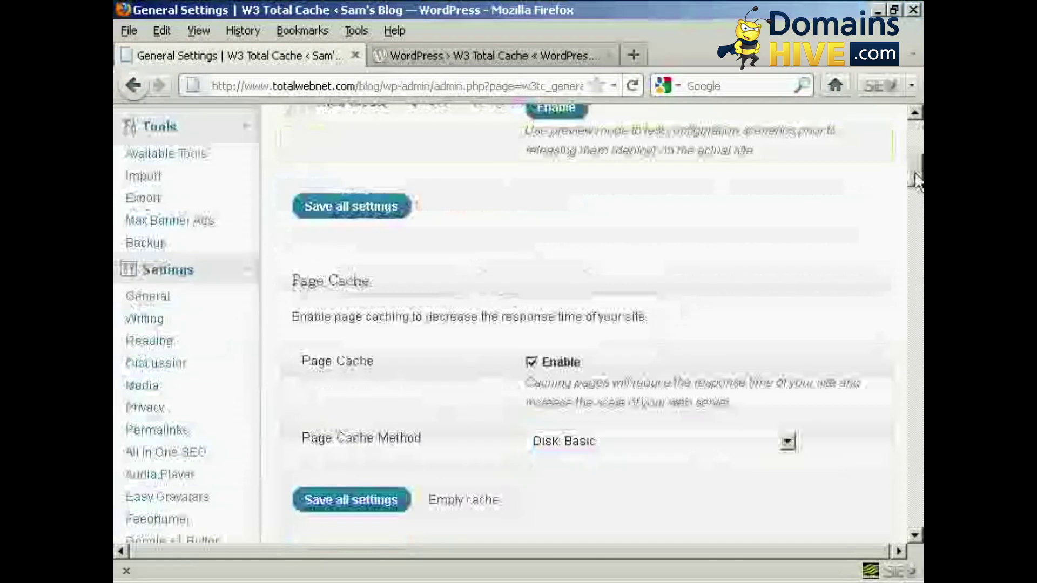
{"action": "scroll", "coordinate": [917, 216], "scroll_direction": "down", "scroll_amount": 13}
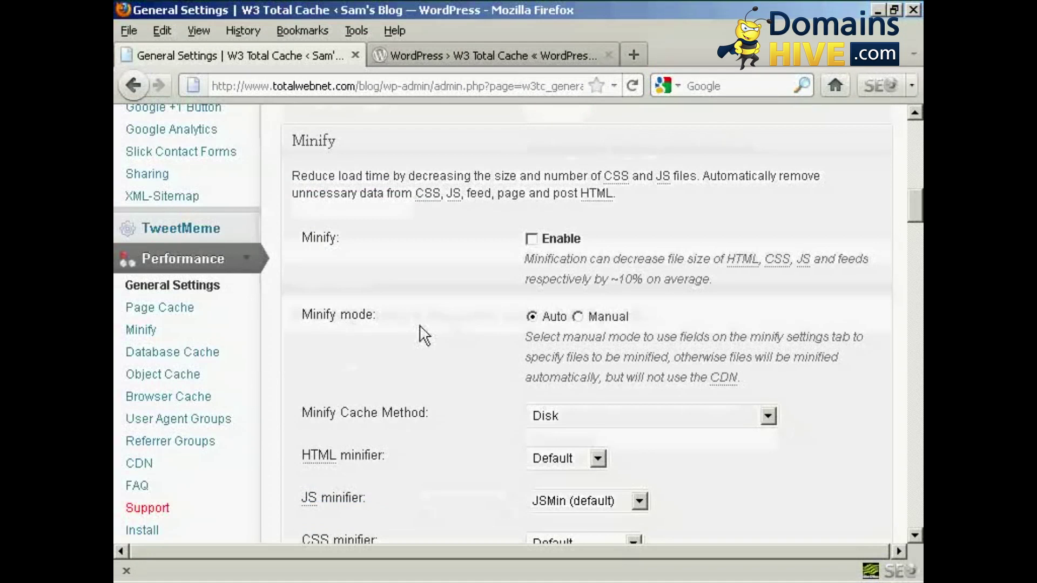
{"action": "scroll", "coordinate": [421, 327], "scroll_direction": "down", "scroll_amount": 3}
{"action": "scroll", "coordinate": [146, 336], "scroll_direction": "up", "scroll_amount": 6}
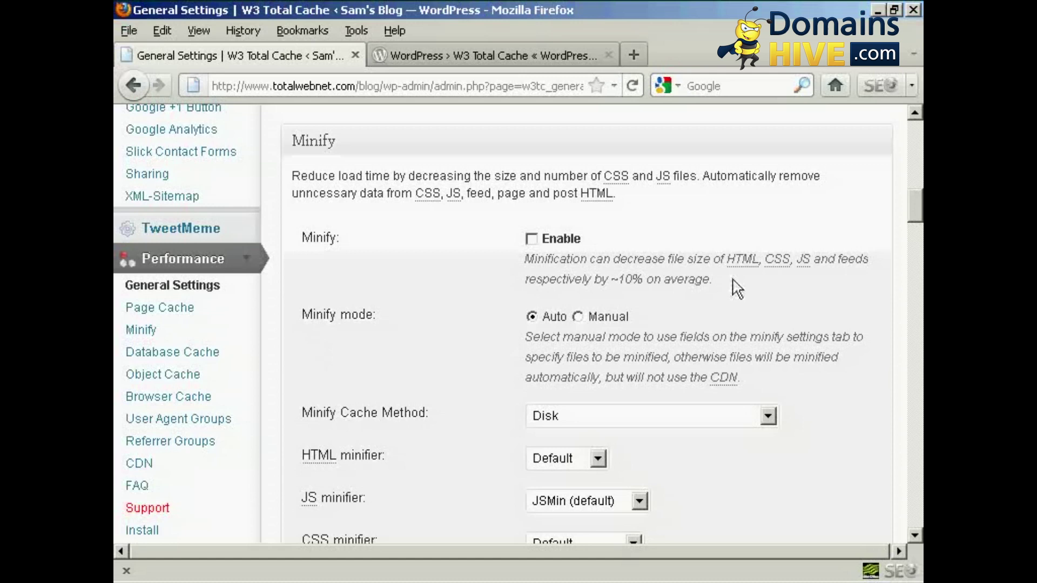
{"action": "left_click_drag", "start_coordinate": [917, 204], "coordinate": [917, 138]}
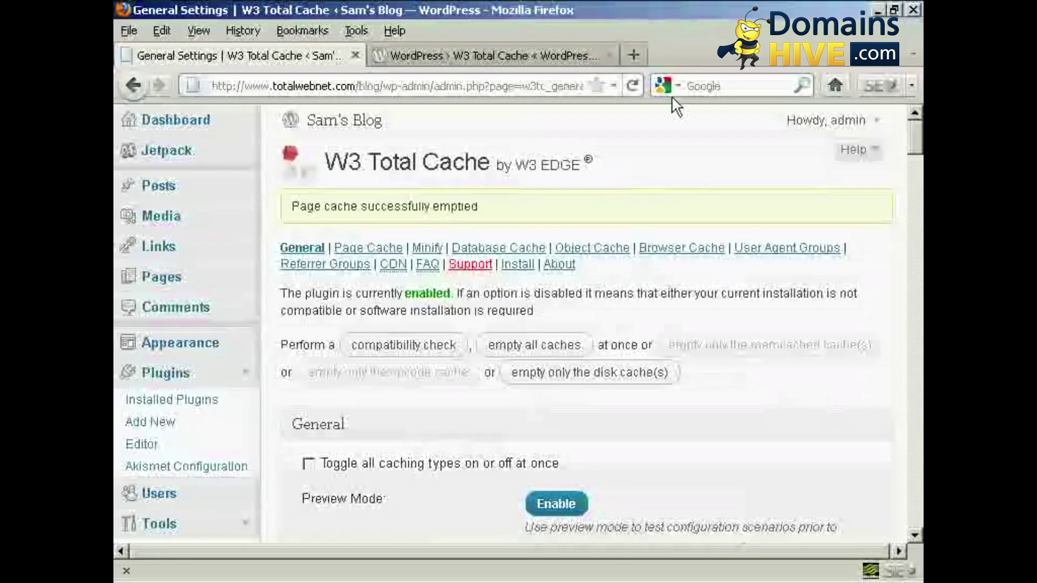
- Visit the blog's front page from the admin area and log out of the admin account
{"action": "left_click", "coordinate": [342, 128]}
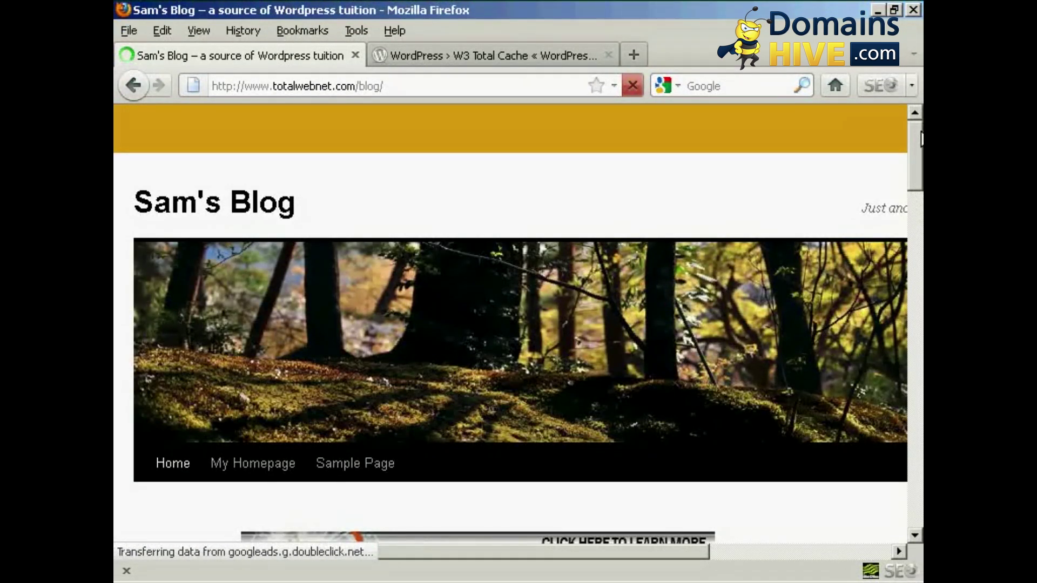
{"action": "left_click_drag", "start_coordinate": [921, 160], "coordinate": [918, 114]}
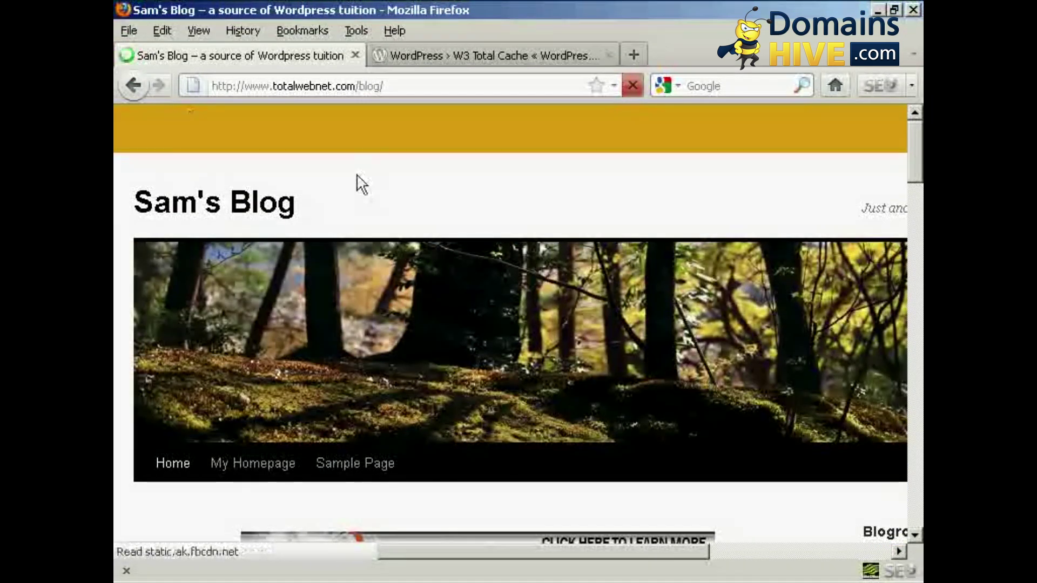
{"action": "mouse_move", "coordinate": [177, 131]}
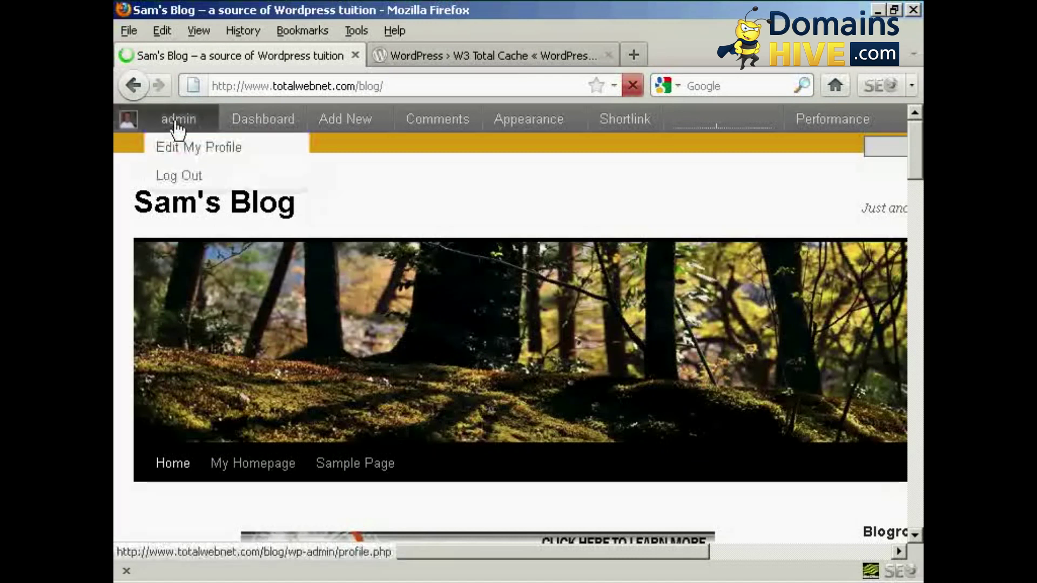
{"action": "left_click", "coordinate": [175, 180]}
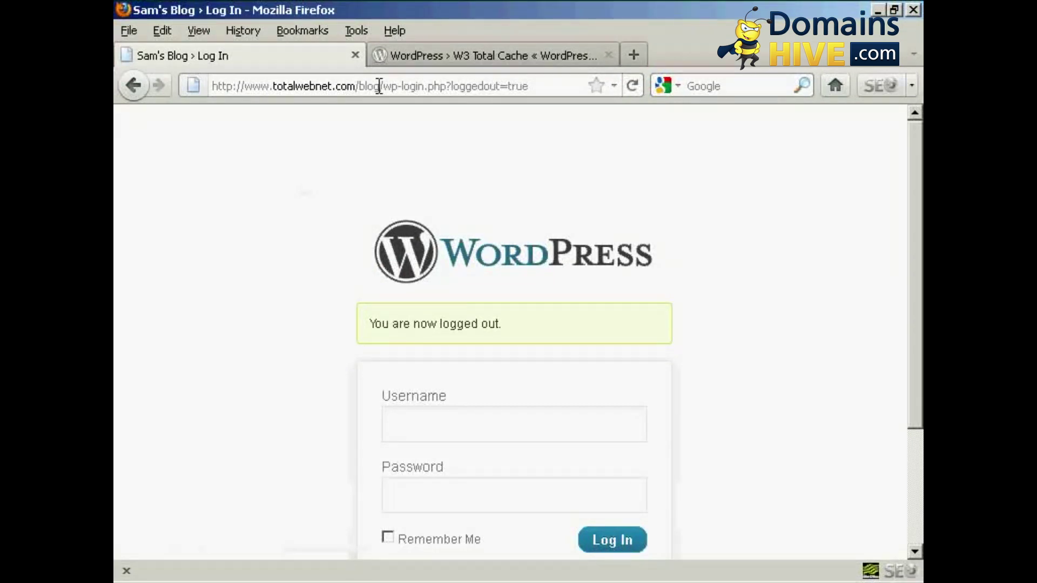
- Load the blog's front page as a logged-out visitor by removing wp-login.php?loggedout=true from the login page's address
{"action": "left_click", "coordinate": [430, 85]}
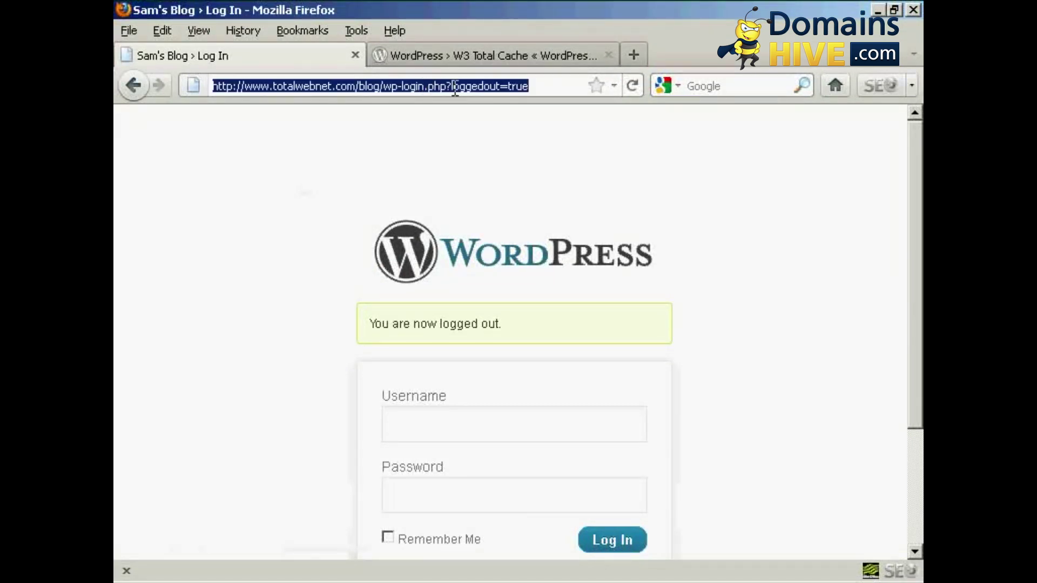
{"action": "left_click", "coordinate": [396, 85]}
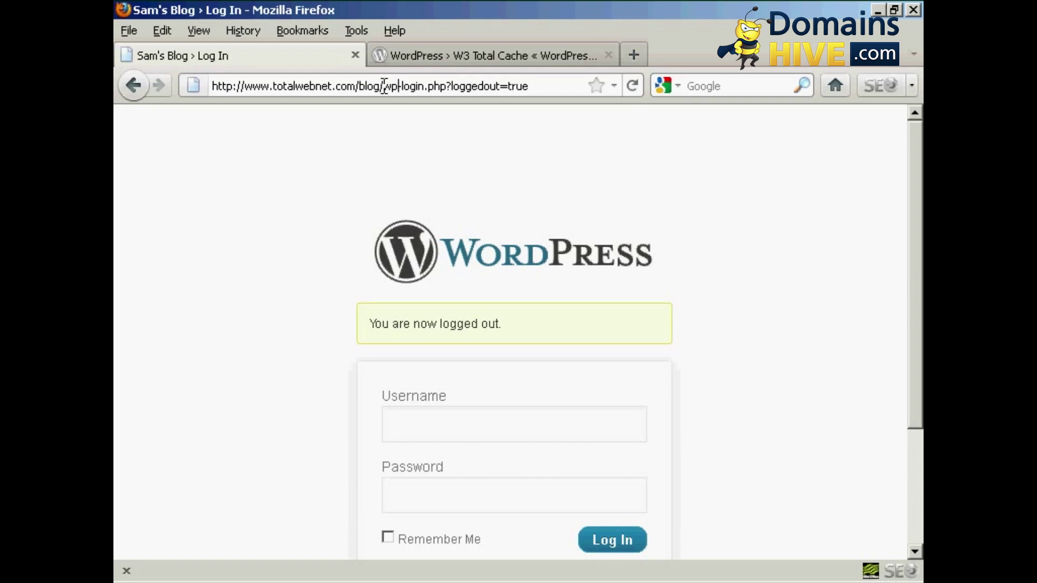
{"action": "left_click_drag", "start_coordinate": [384, 86], "coordinate": [547, 85]}
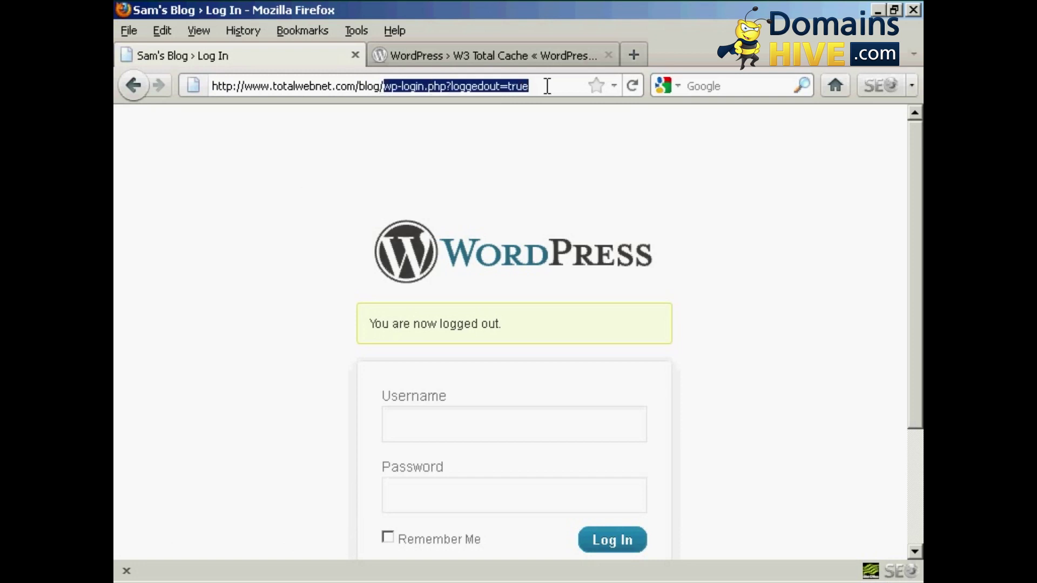
{"action": "key", "text": "BackSpace"}
{"action": "key", "text": "Return"}
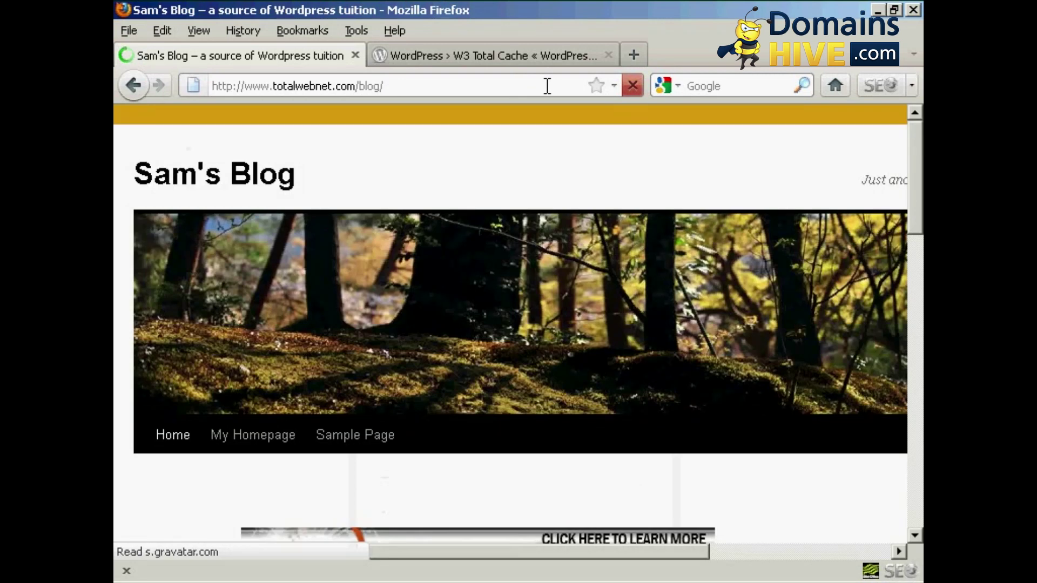